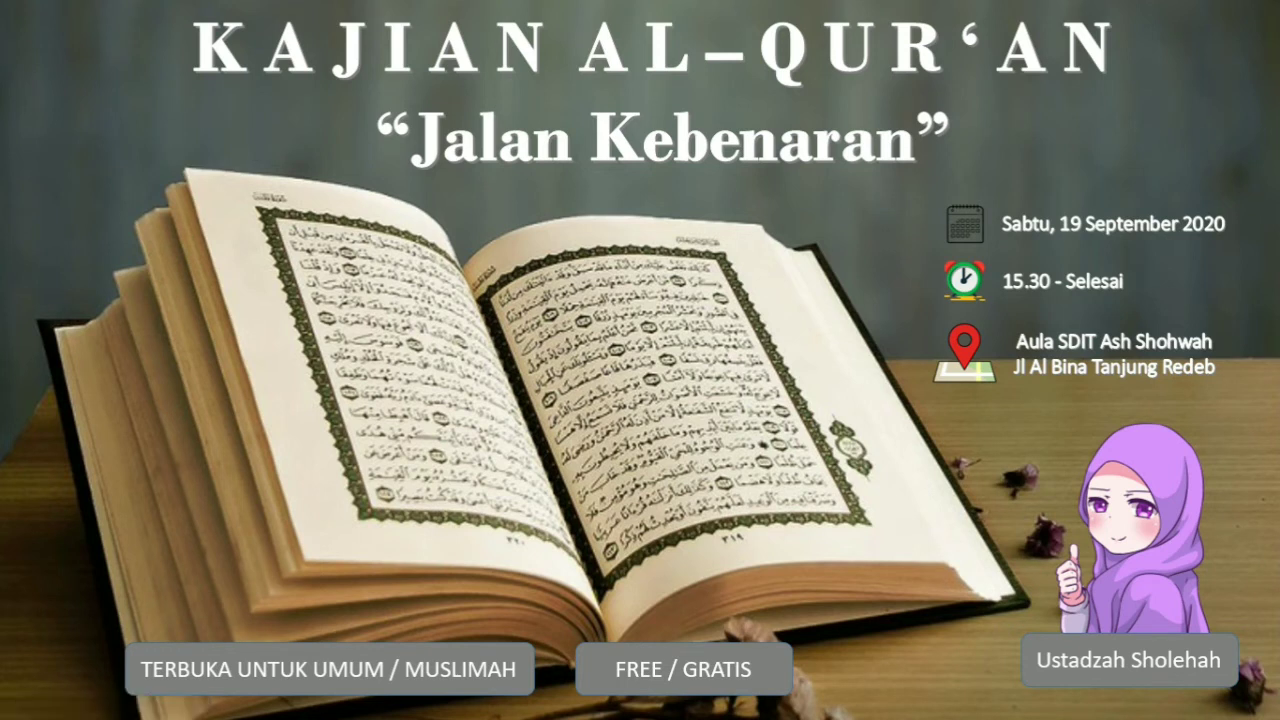
End the slide show and set the presentation to save in the Documents folder in JPEG File Interchange Format
{"action": "right_click", "coordinate": [868, 193]}
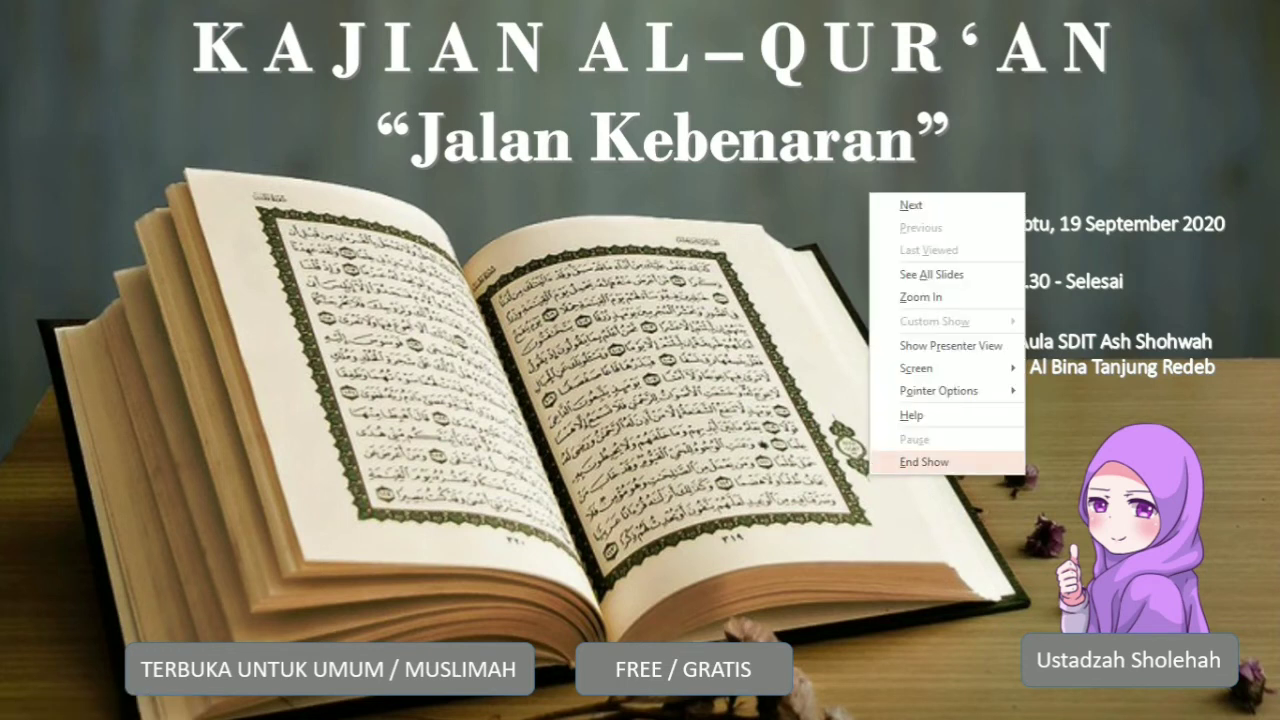
{"action": "left_click", "coordinate": [924, 461]}
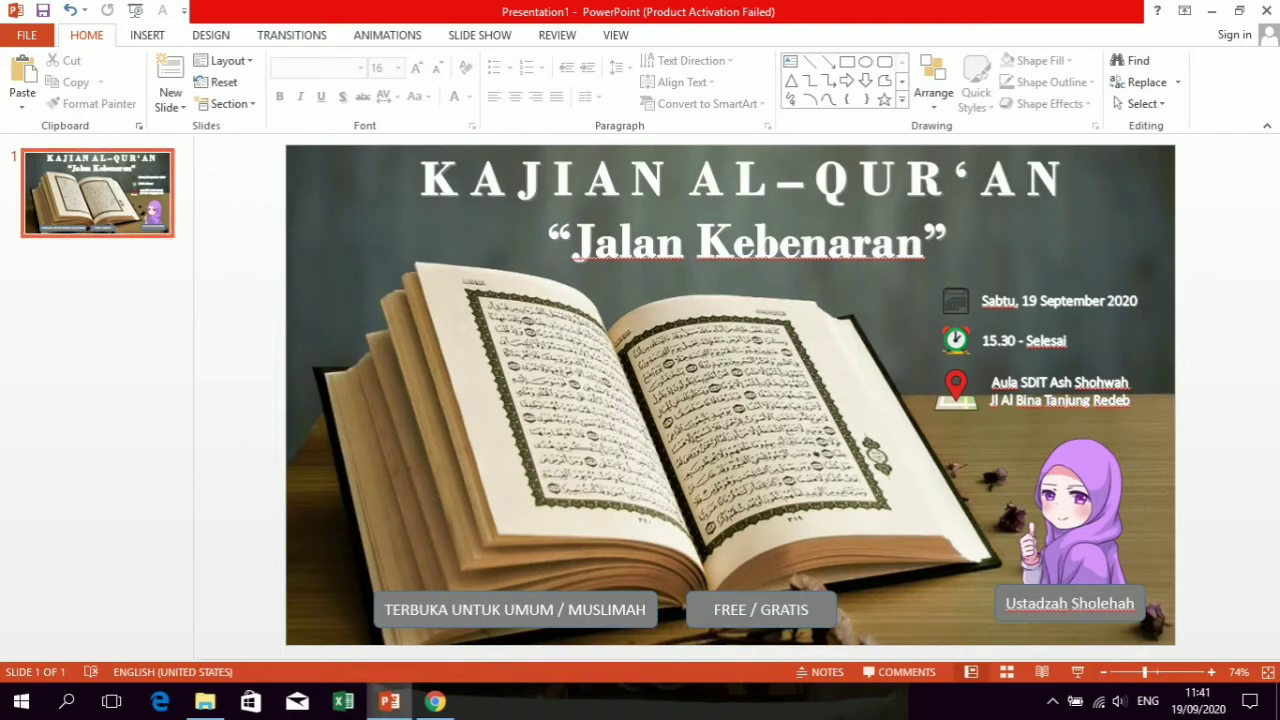
{"action": "left_click", "coordinate": [26, 35]}
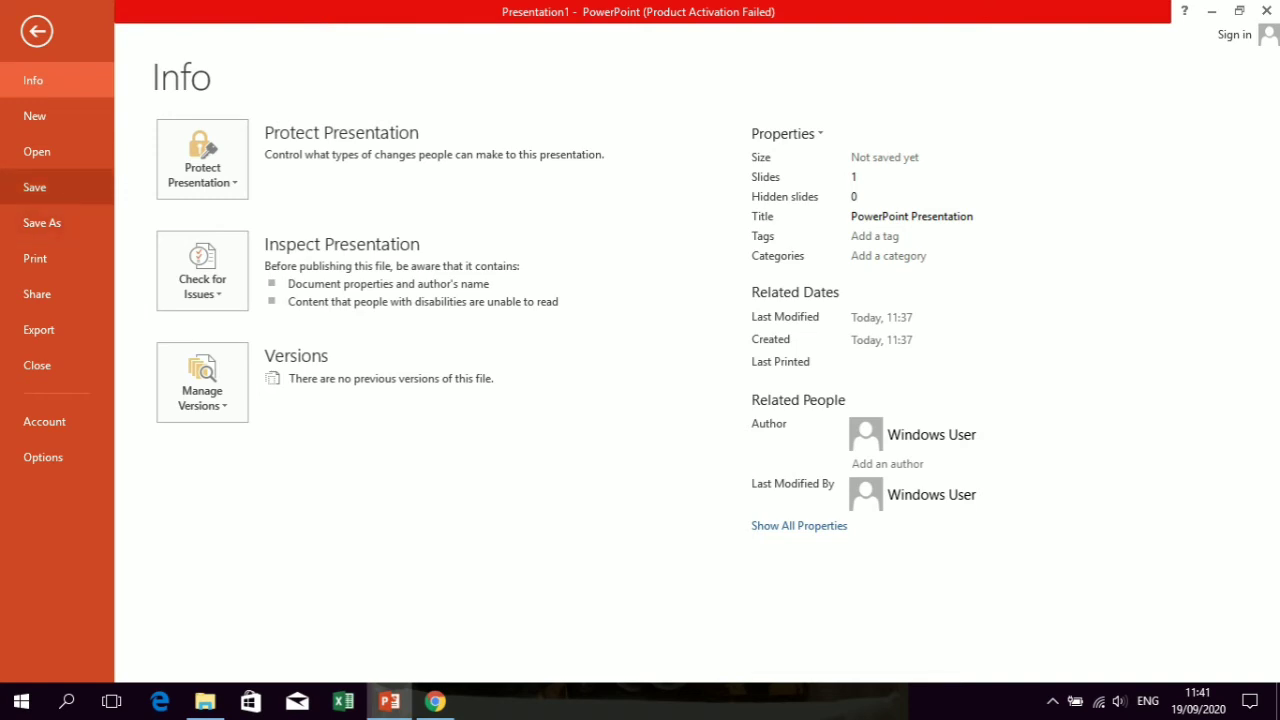
{"action": "left_click", "coordinate": [34, 187]}
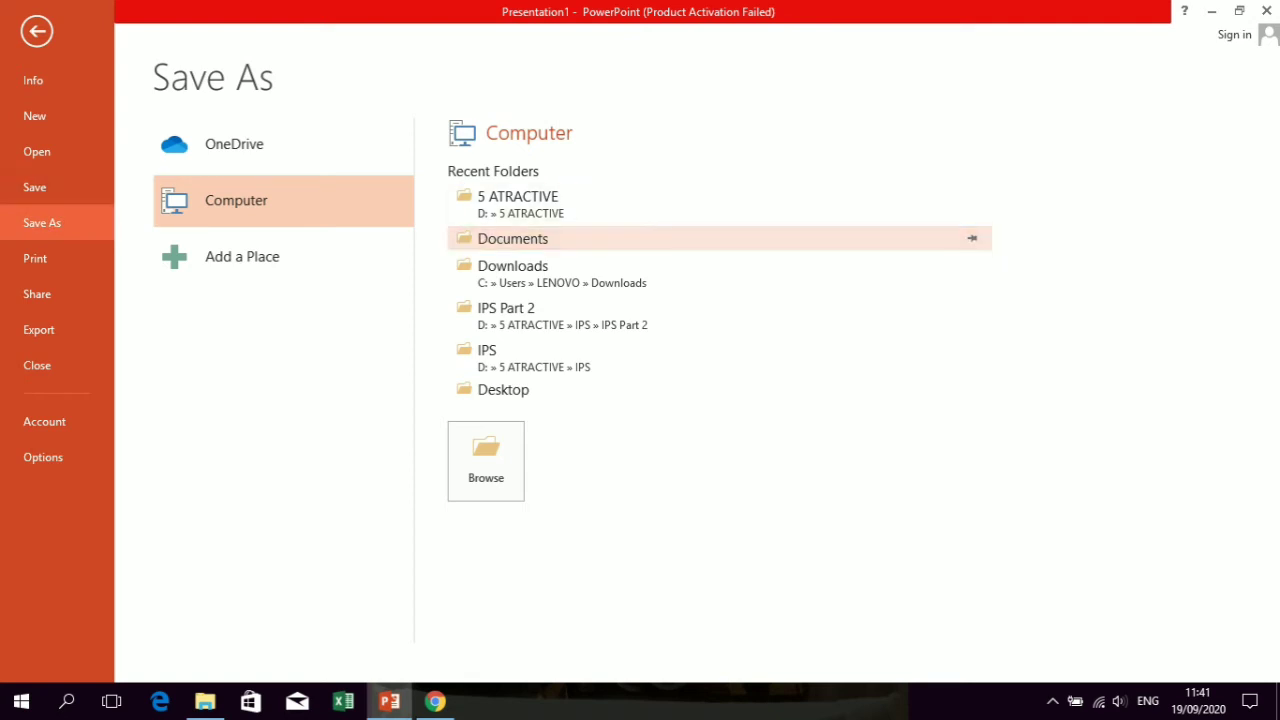
{"action": "left_click", "coordinate": [512, 238]}
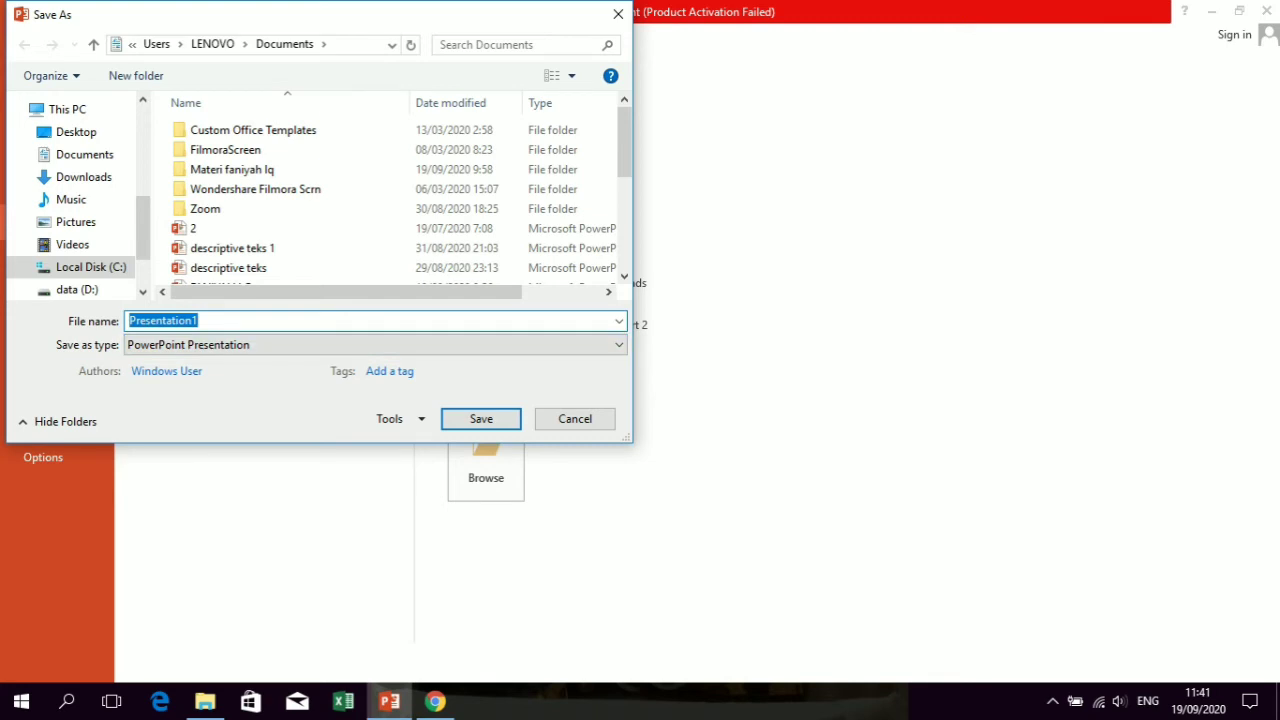
{"action": "left_click", "coordinate": [375, 344]}
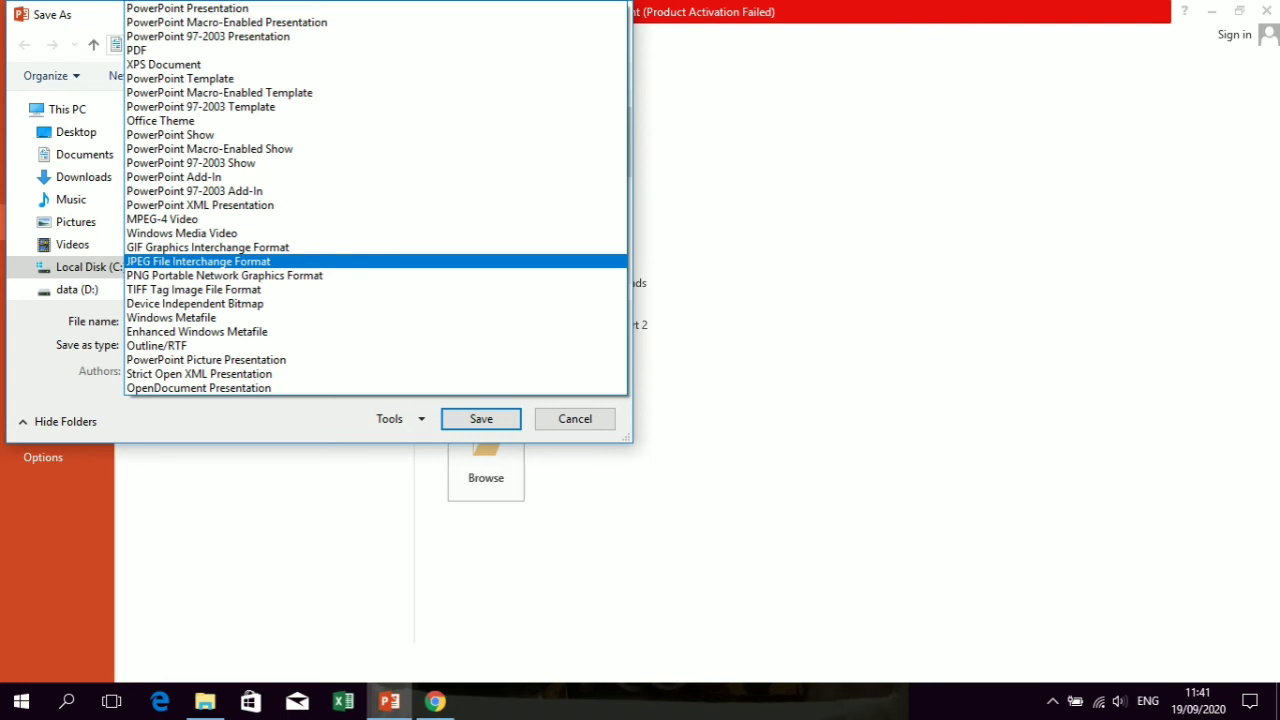
{"action": "left_click", "coordinate": [198, 261]}
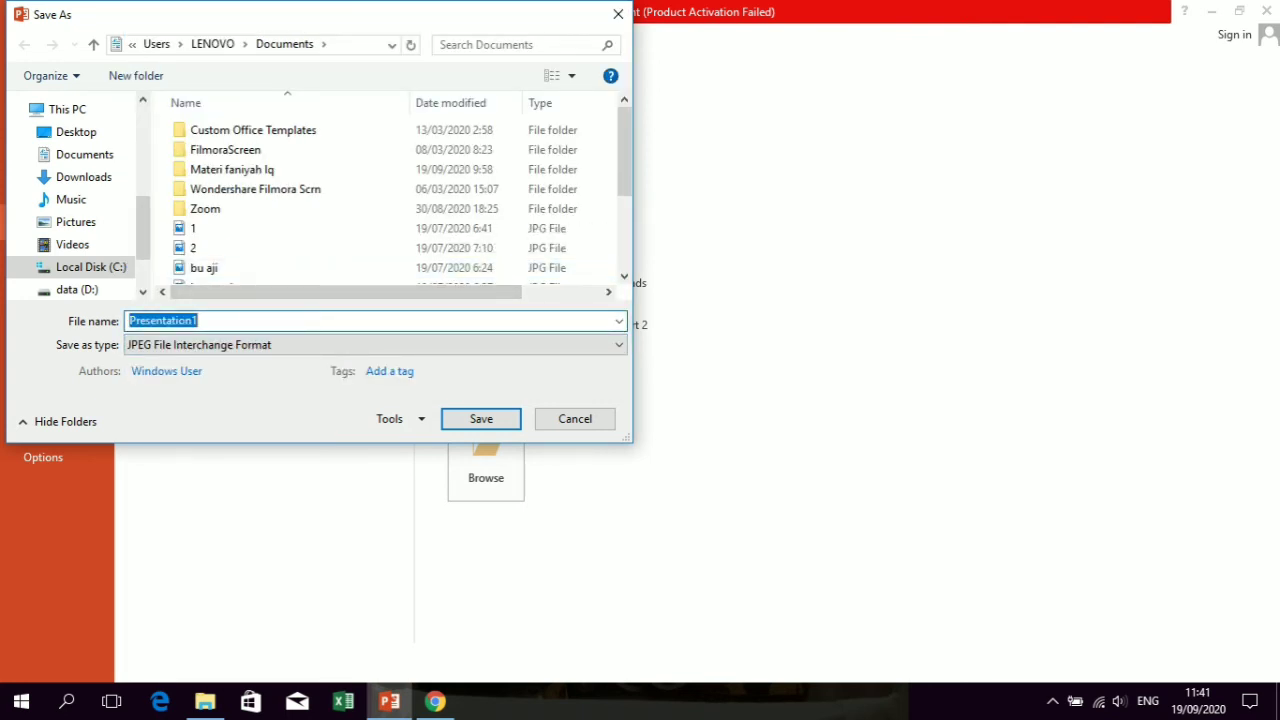
Name the image file UNDANGAN KAJIAN QUR'AN and export only the current slide
{"action": "type", "text": "UN"}
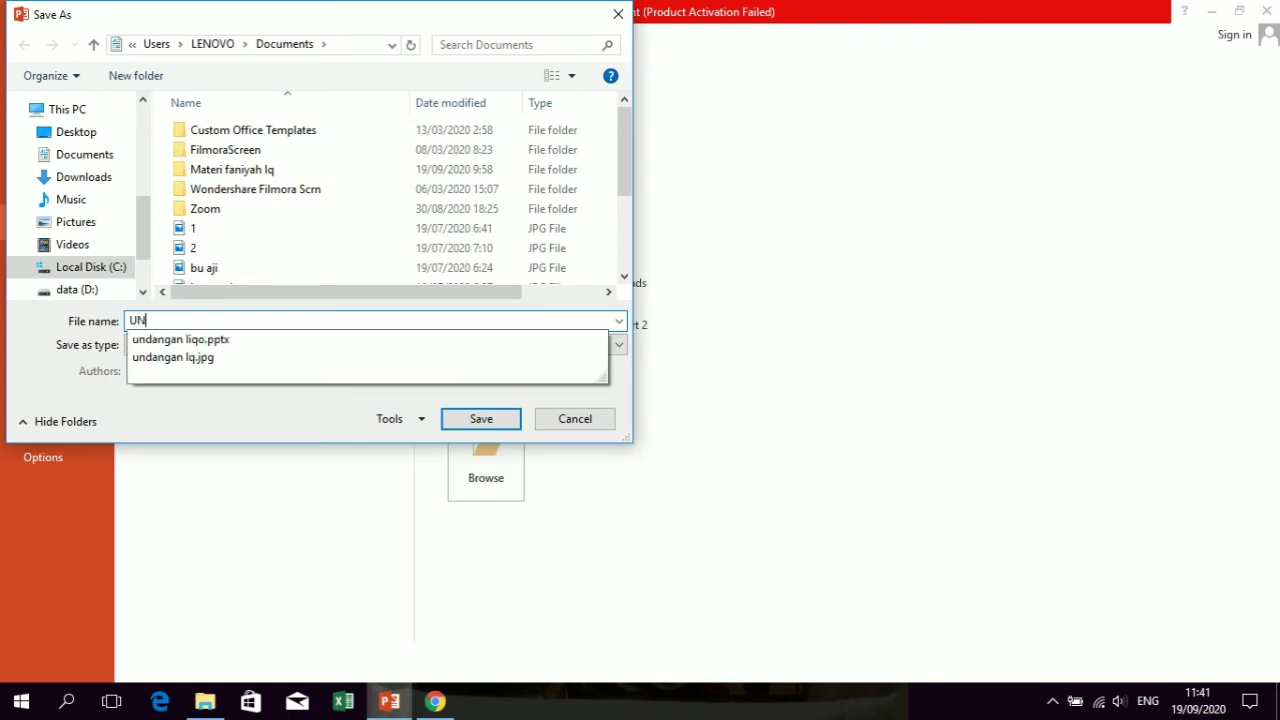
{"action": "type", "text": "DANGAN K"}
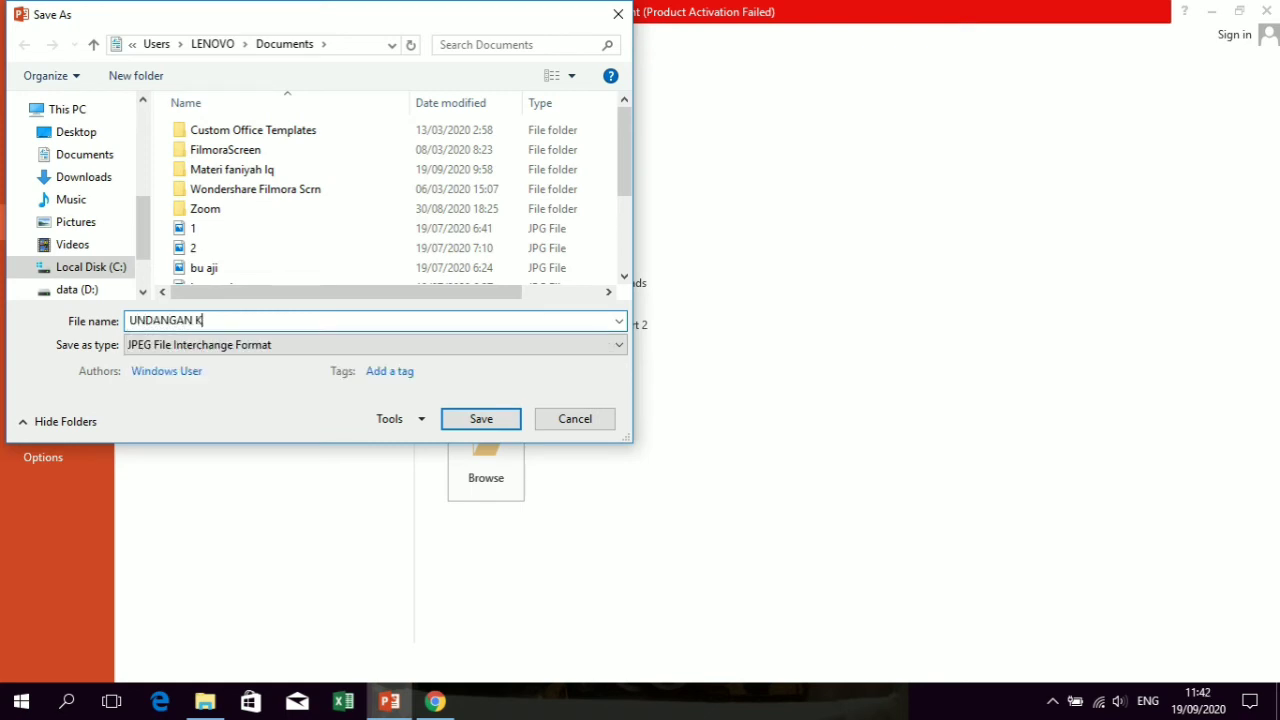
{"action": "type", "text": "AJIAN QUR'AN"}
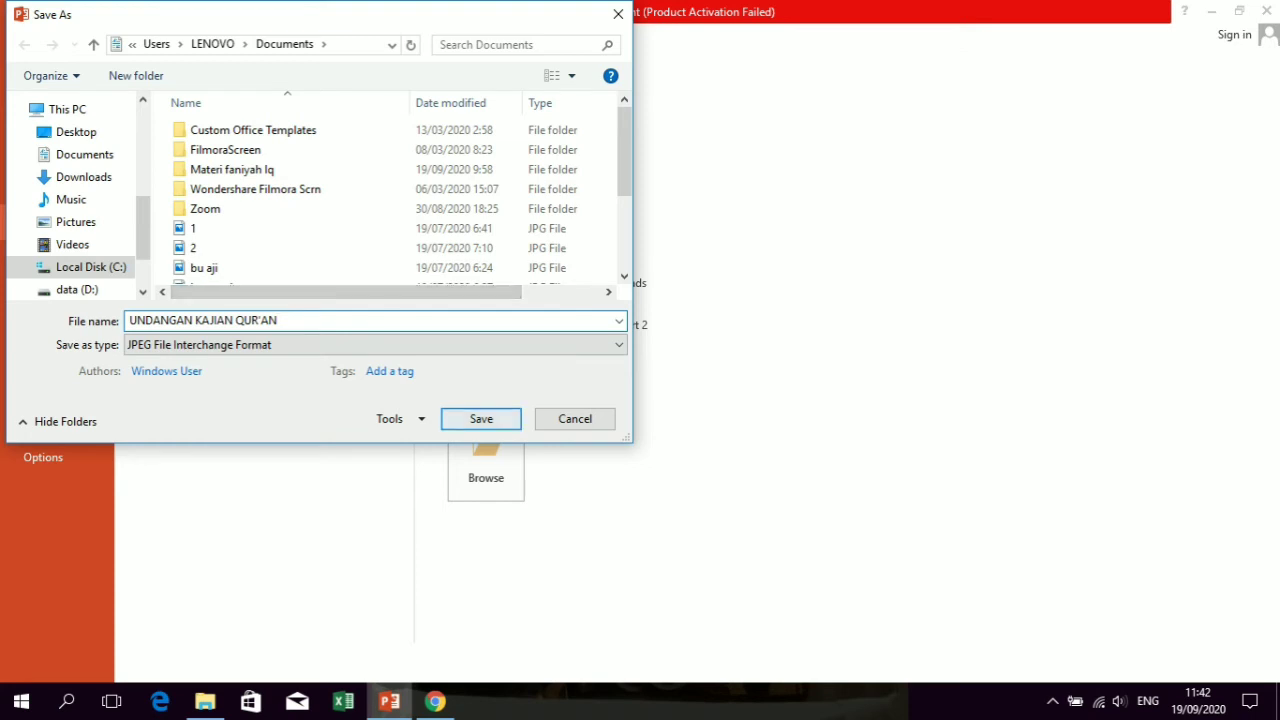
{"action": "key", "text": "Return"}
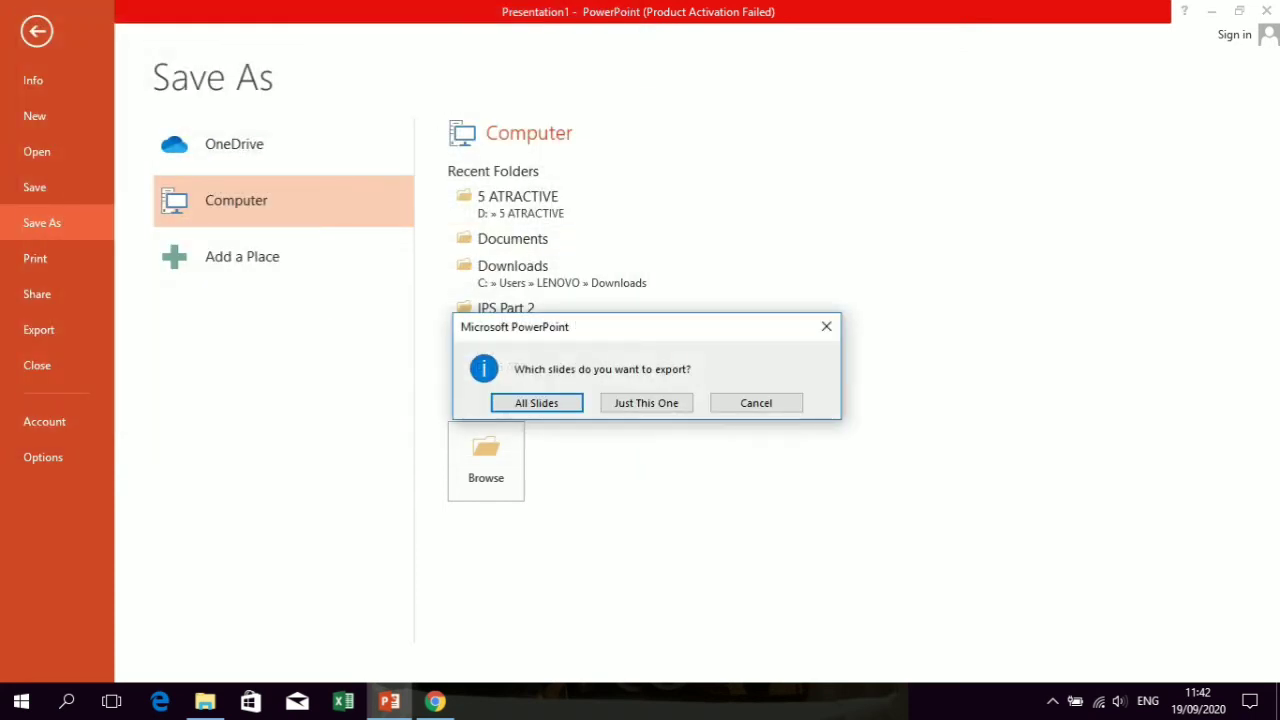
{"action": "key", "text": "Tab"}
{"action": "key", "text": "Return"}
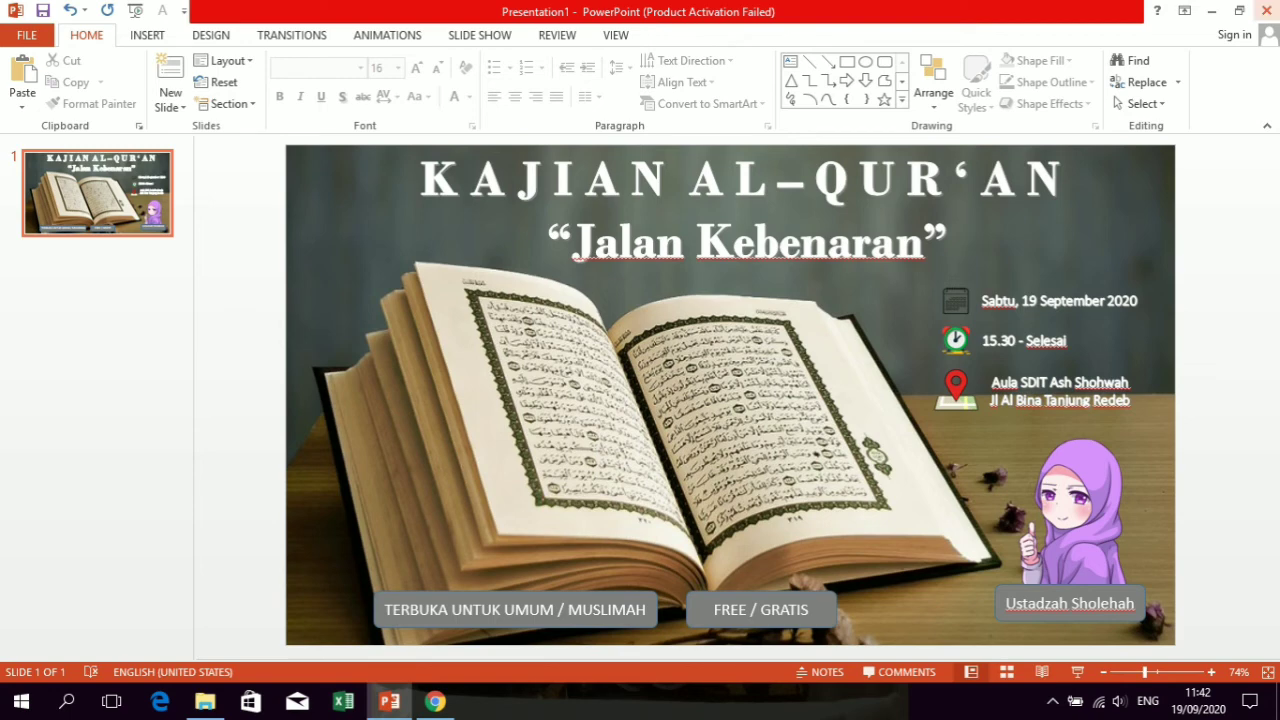
Switch to File Explorer and view the exported UNDANGAN KAJIAN QUR'AN image from the Documents folder, closing it when checked
{"action": "left_click", "coordinate": [1266, 11]}
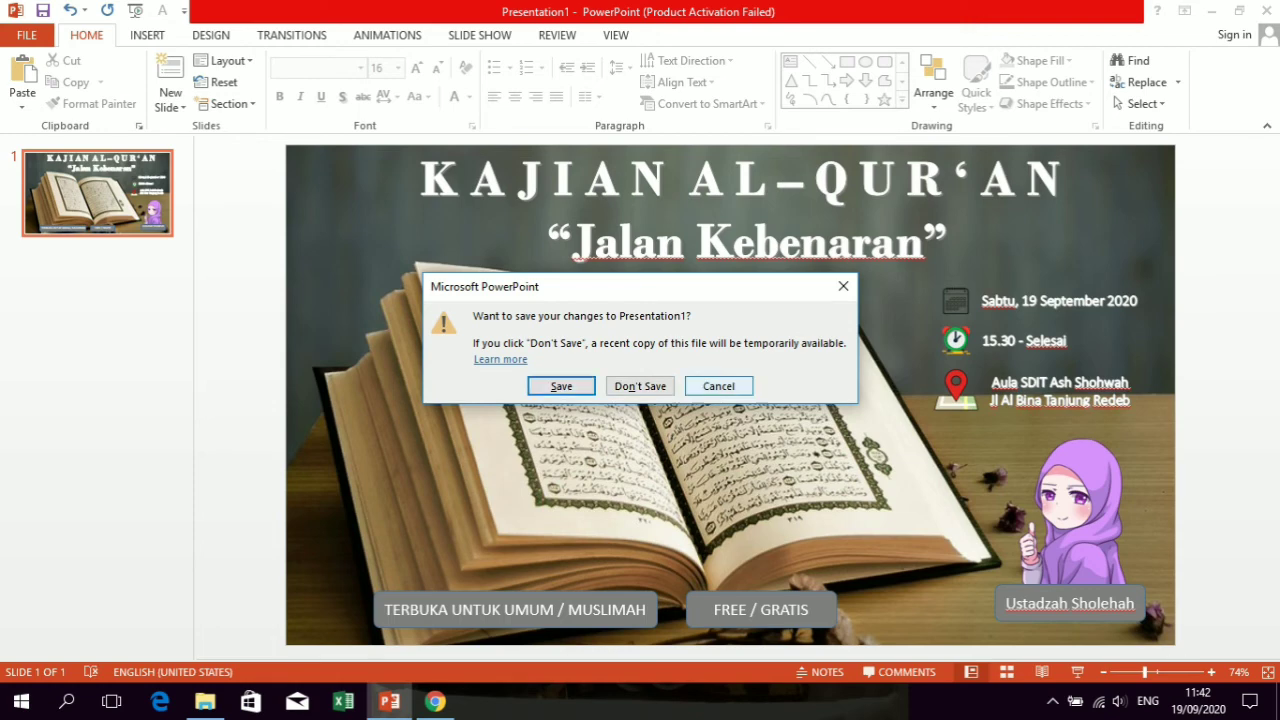
{"action": "left_click", "coordinate": [718, 386]}
{"action": "left_click", "coordinate": [204, 701]}
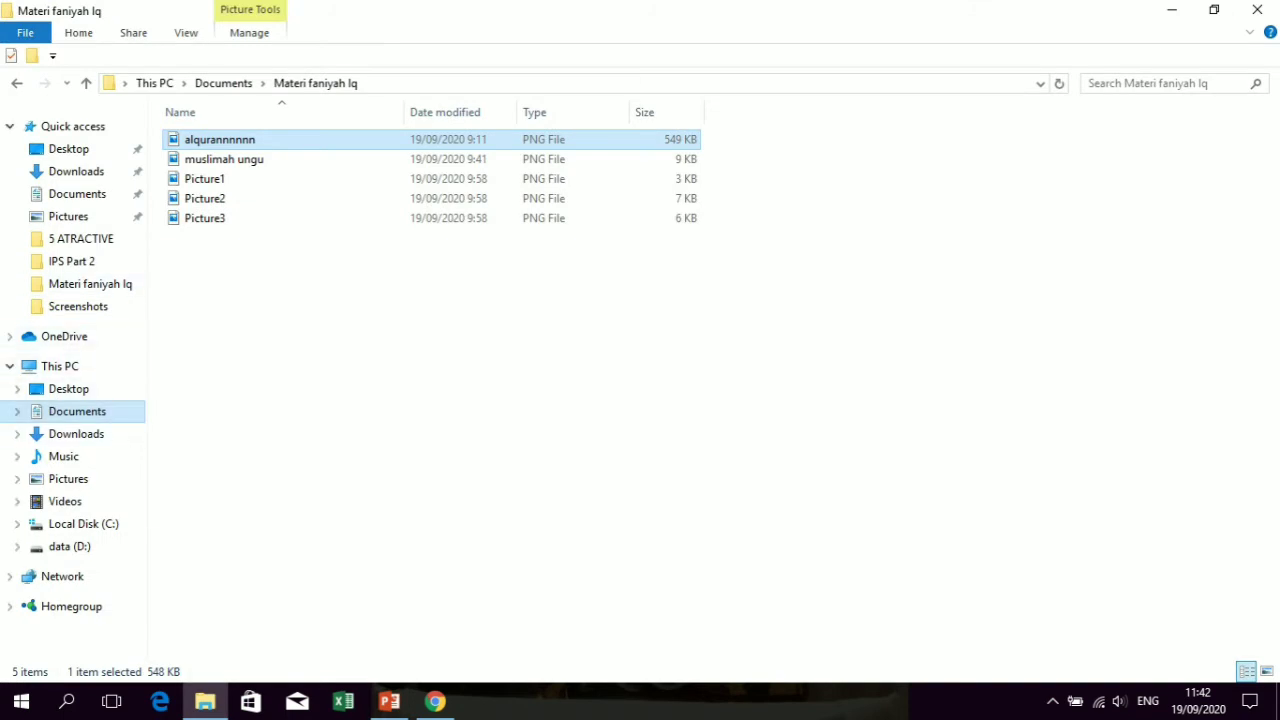
{"action": "left_click", "coordinate": [77, 411]}
{"action": "scroll", "coordinate": [250, 400], "scroll_direction": "down", "scroll_amount": 4}
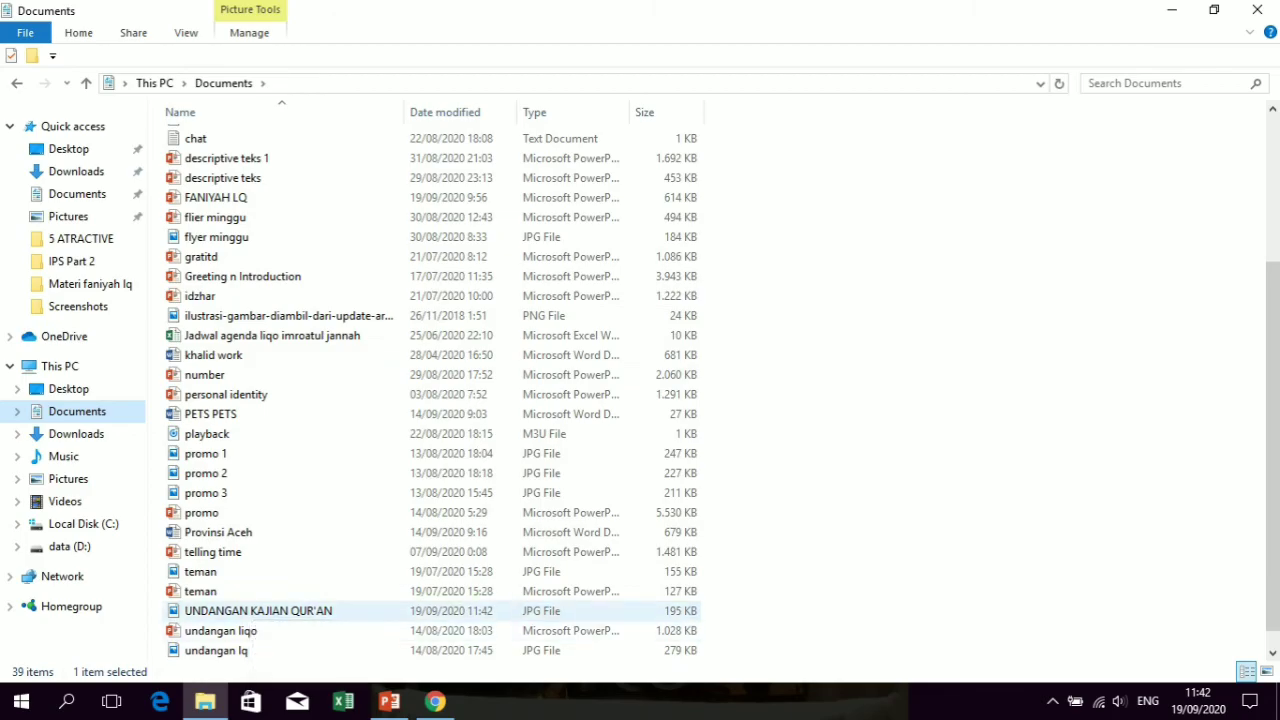
{"action": "double_click", "coordinate": [240, 611]}
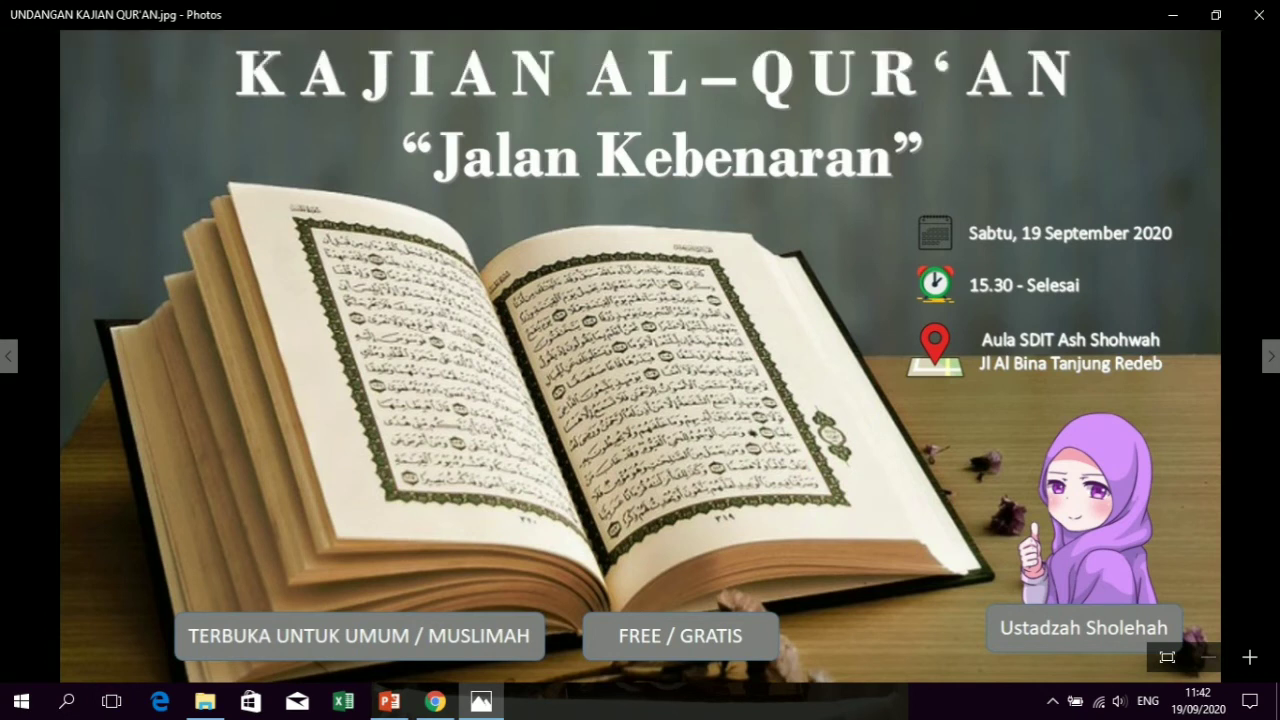
{"action": "right_click", "coordinate": [666, 284]}
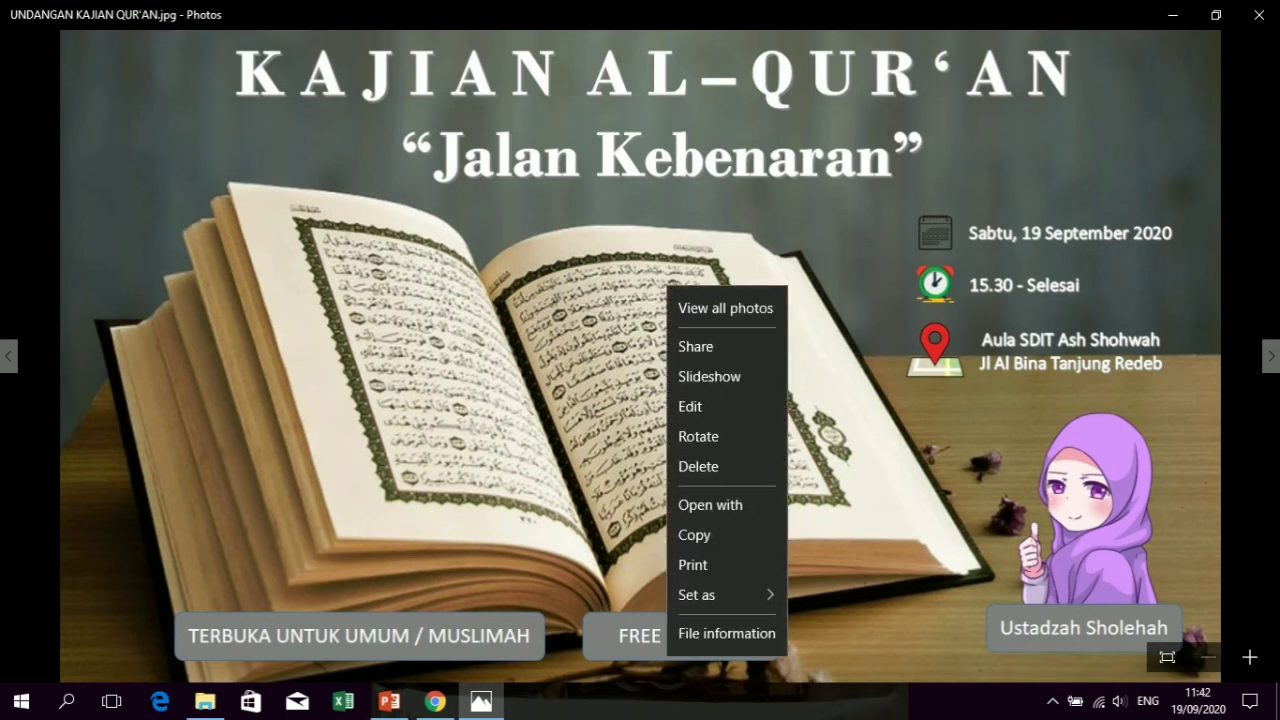
{"action": "key", "text": "Escape"}
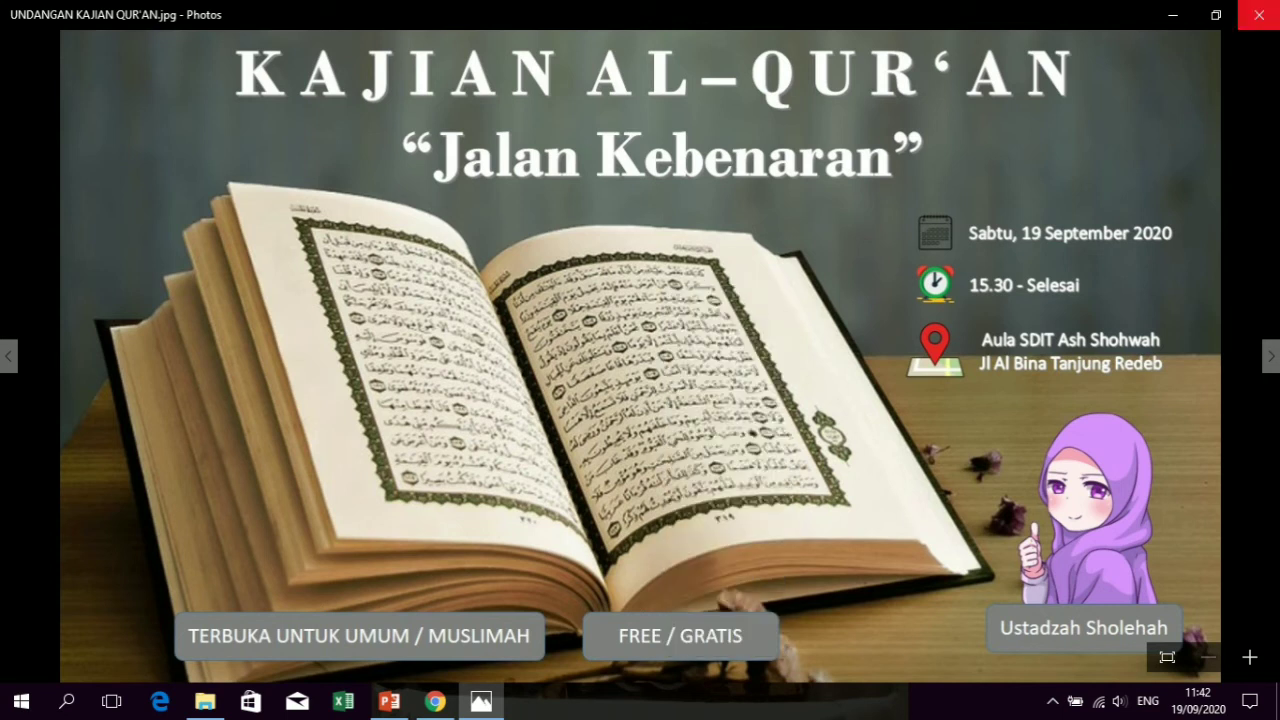
{"action": "left_click", "coordinate": [1258, 14]}
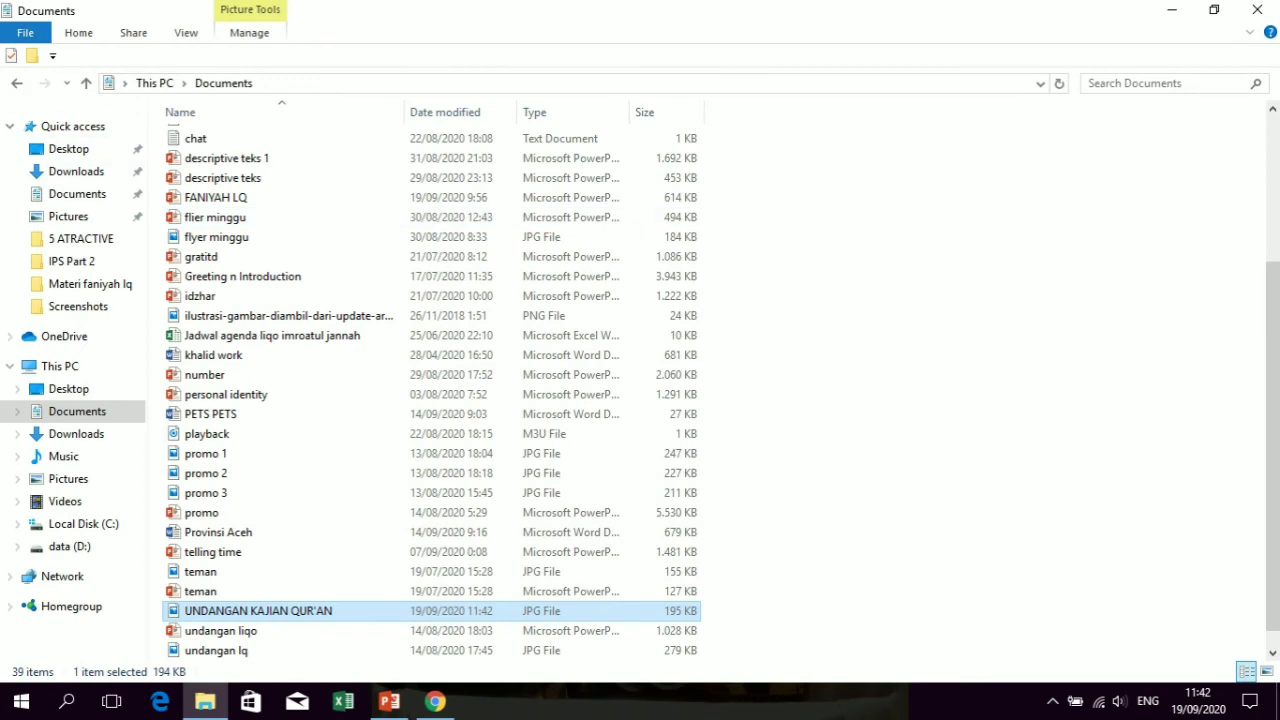
Return to PowerPoint, paste the photo of the veiled woman on slide 2, and shrink it to about 16.33 × 29.04 cm near the slide's centre
{"action": "left_click", "coordinate": [389, 701]}
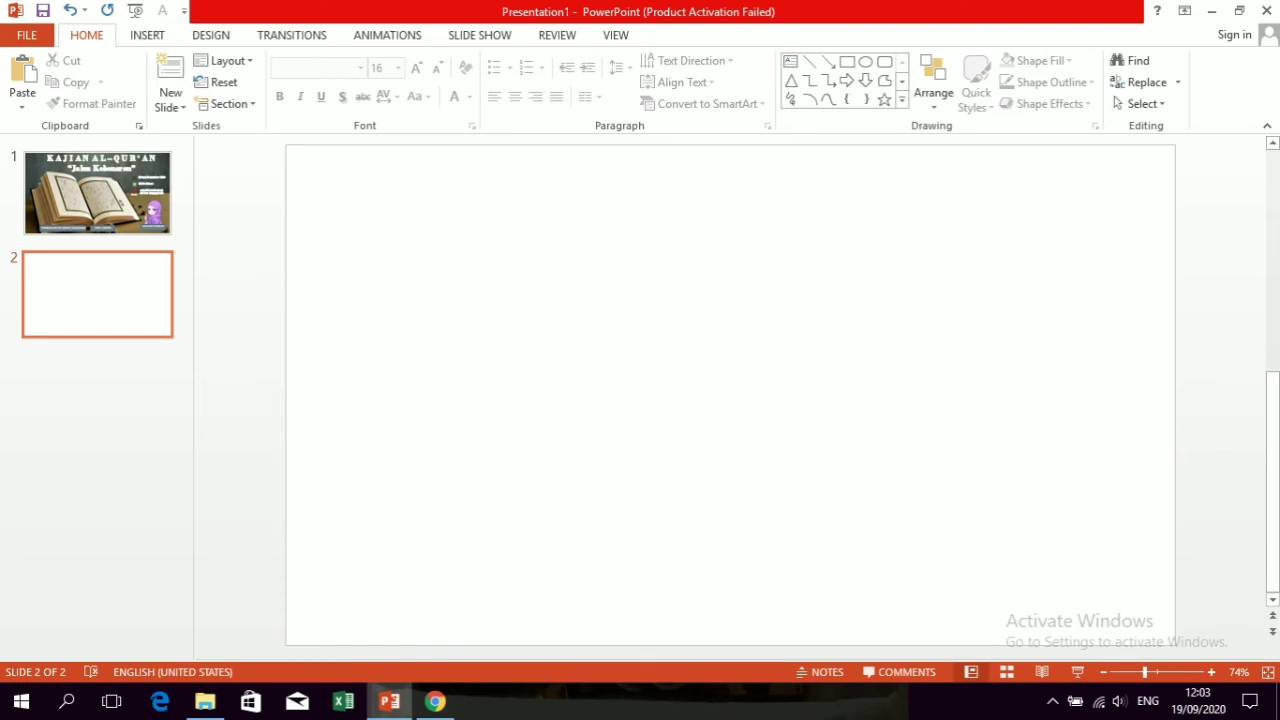
{"action": "key", "text": "ctrl+v"}
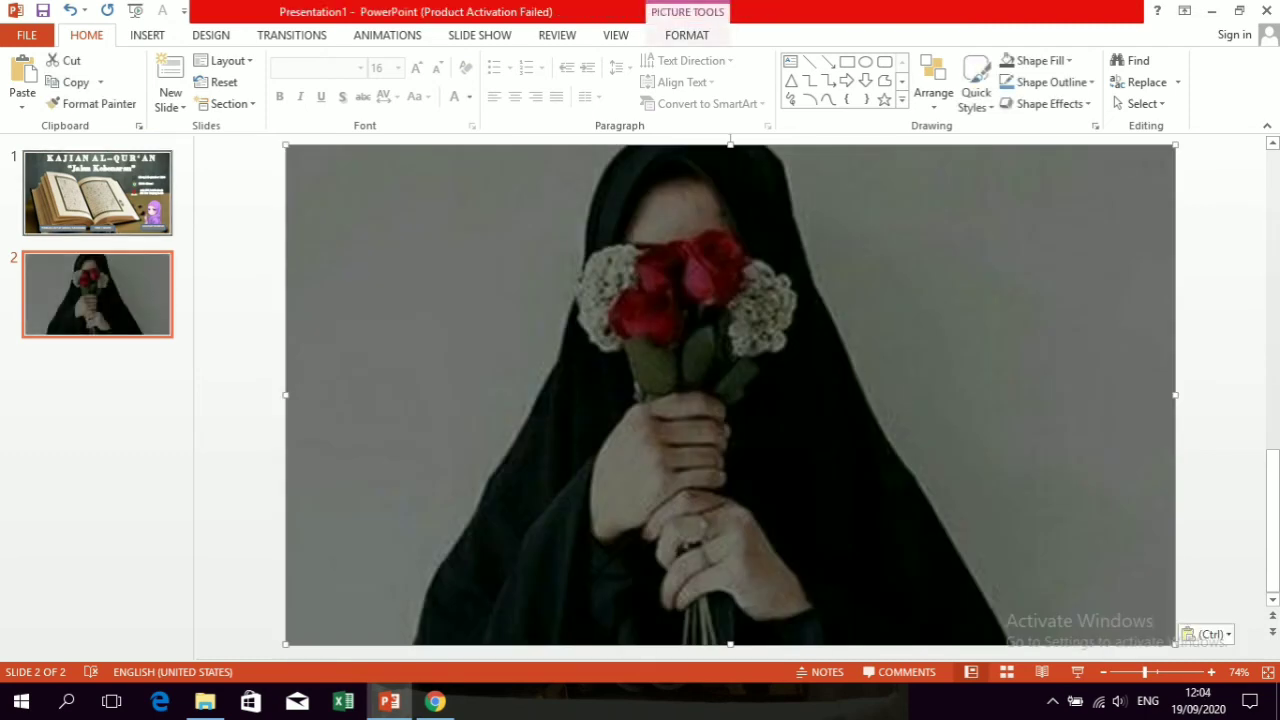
{"action": "left_click_drag", "start_coordinate": [286, 145], "coordinate": [415, 214]}
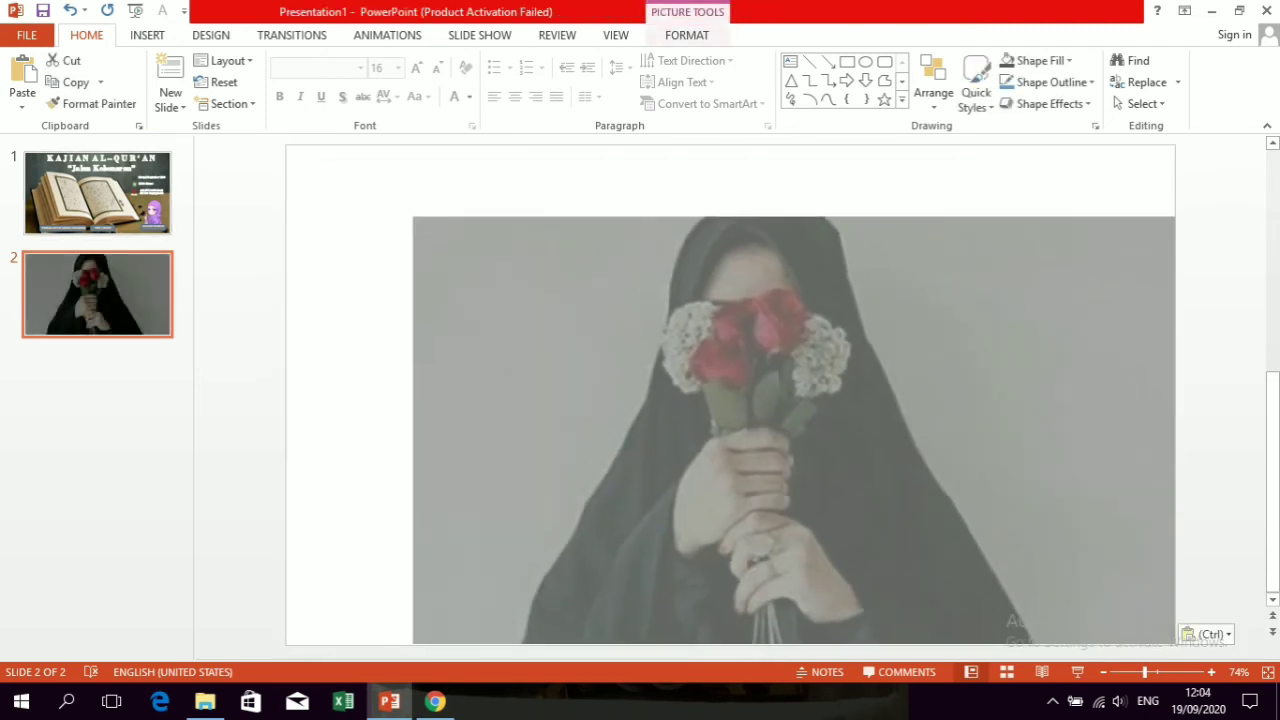
{"action": "left_click_drag", "start_coordinate": [793, 428], "coordinate": [755, 386]}
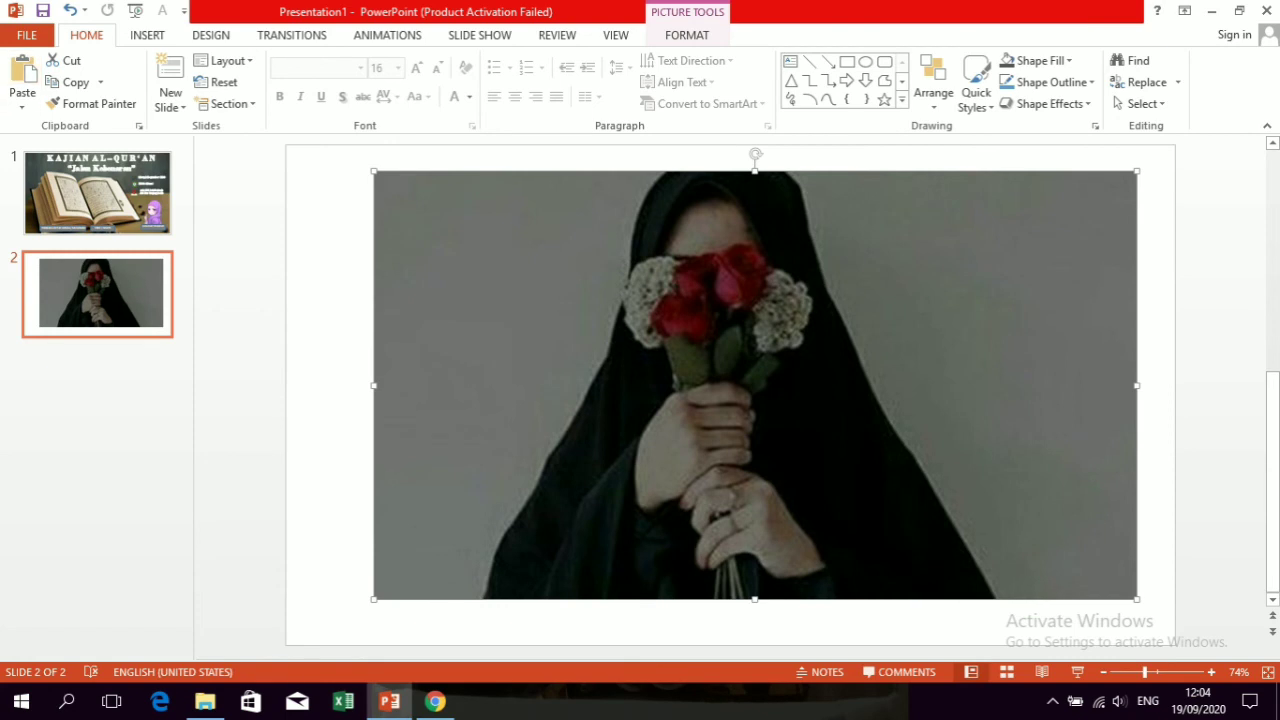
Remove the grey background from the photo on slide 2 and keep the changes
{"action": "left_click", "coordinate": [687, 35]}
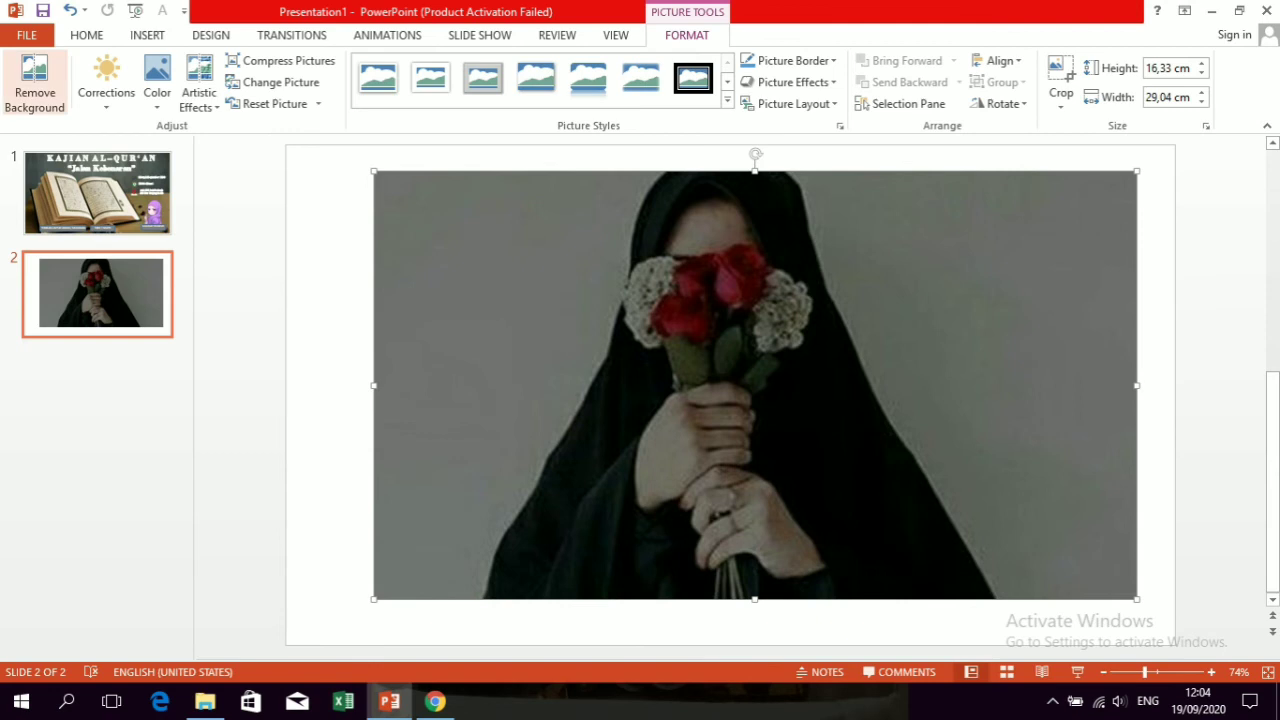
{"action": "left_click", "coordinate": [35, 85]}
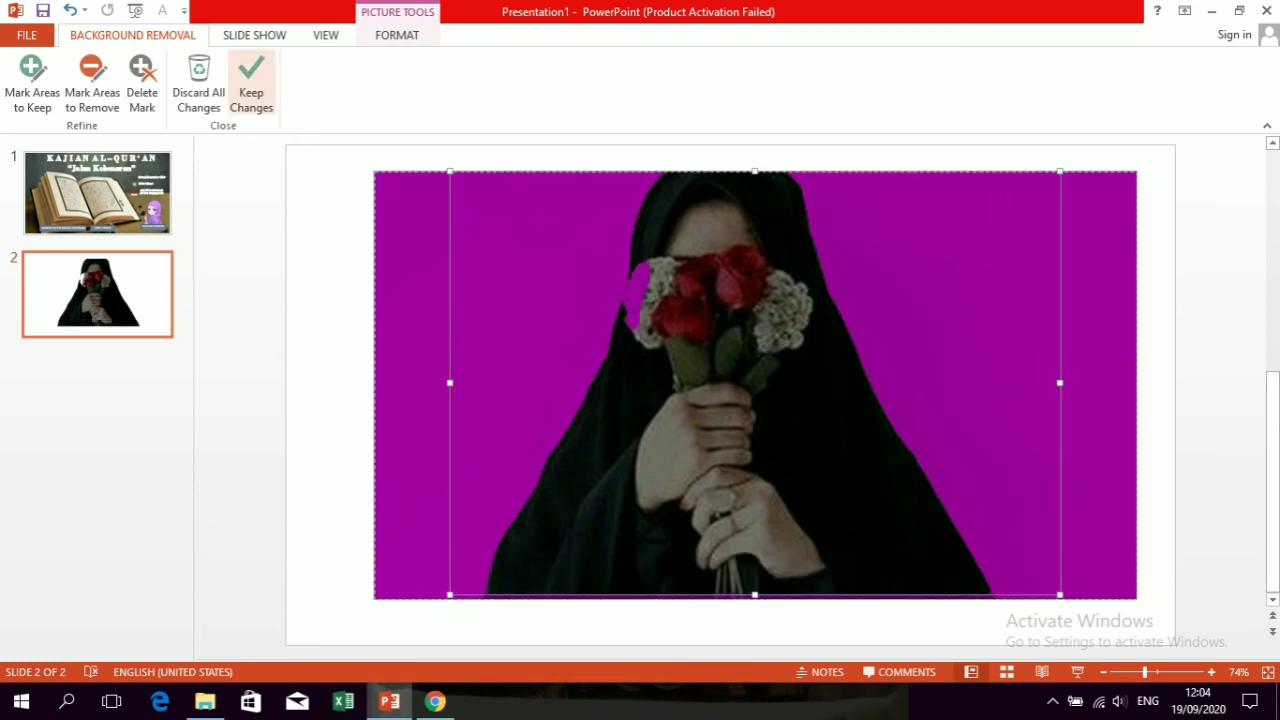
{"action": "left_click", "coordinate": [251, 85]}
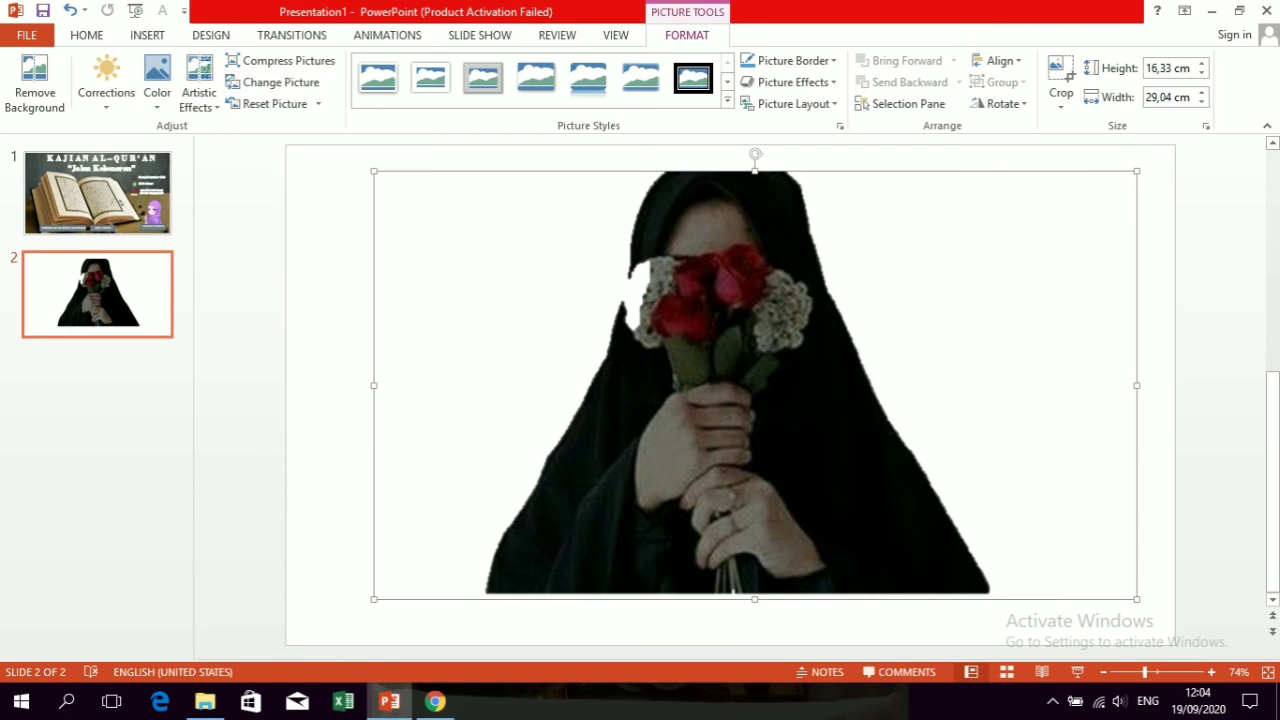
{"action": "left_click_drag", "start_coordinate": [755, 385], "coordinate": [710, 387]}
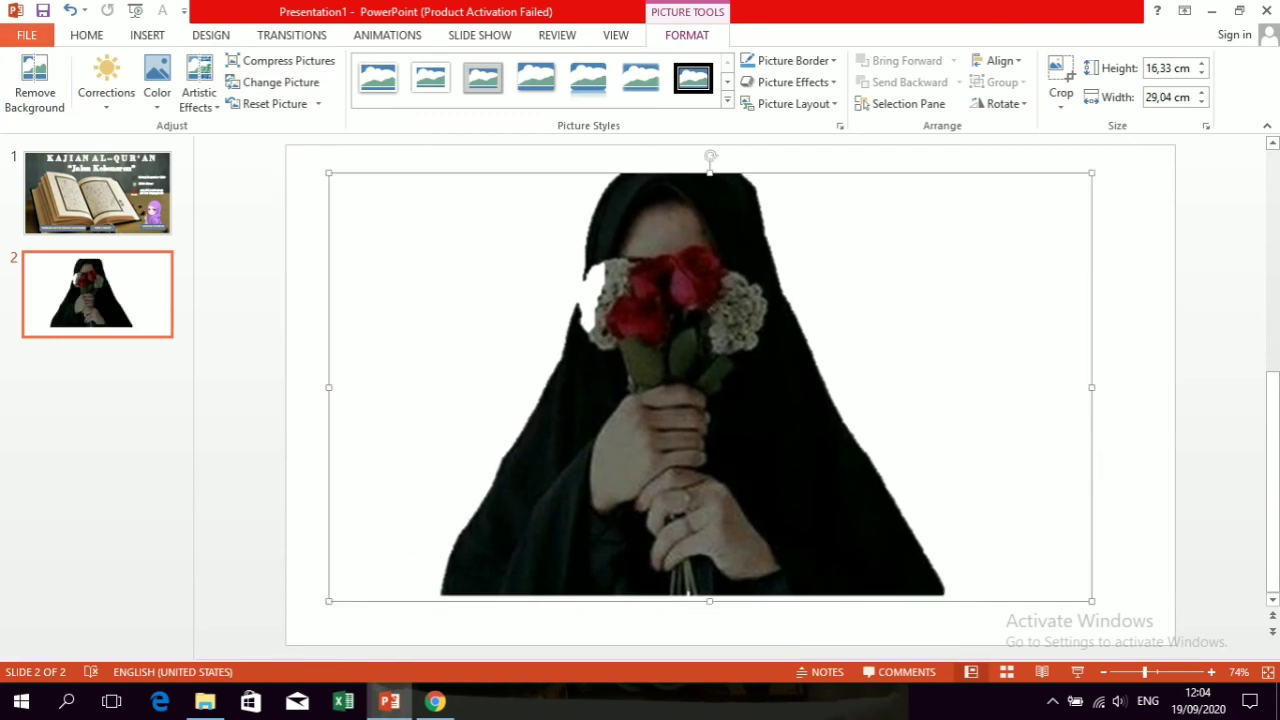
{"action": "left_click", "coordinate": [69, 10]}
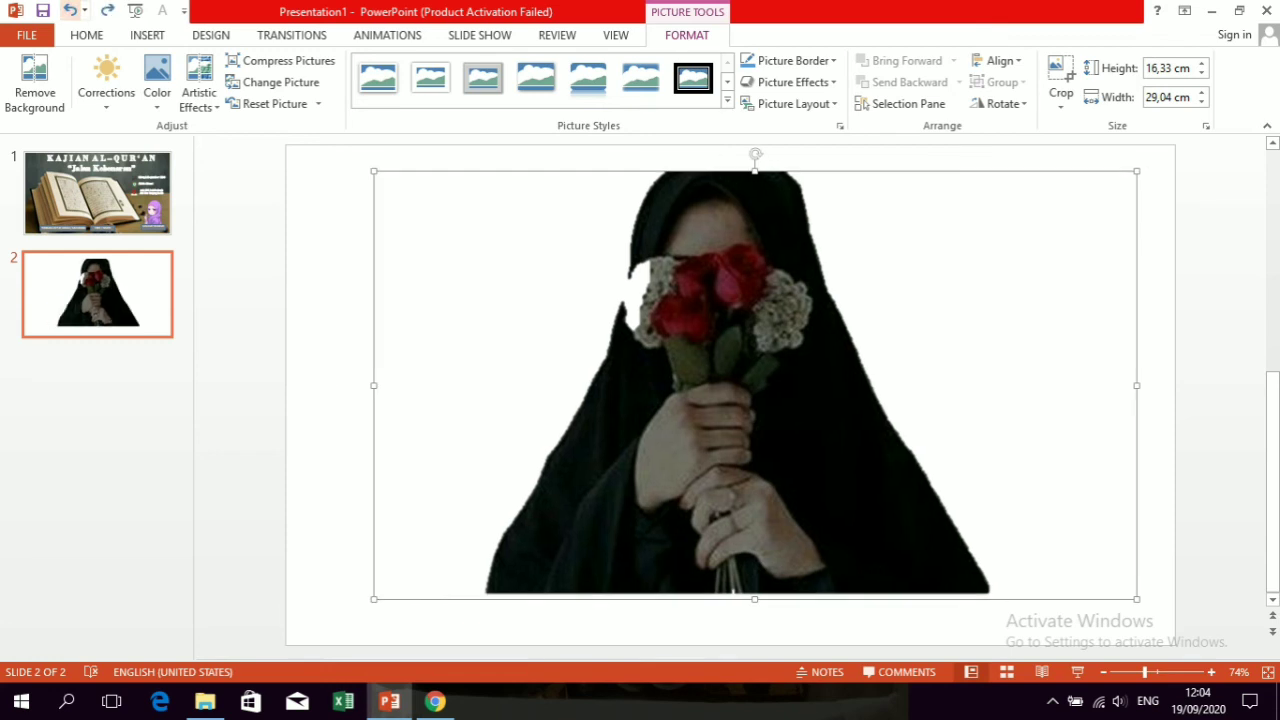
Refine the photo's background removal by marking the missing white flowers on the bouquet's left side as areas to keep
{"action": "left_click", "coordinate": [34, 80]}
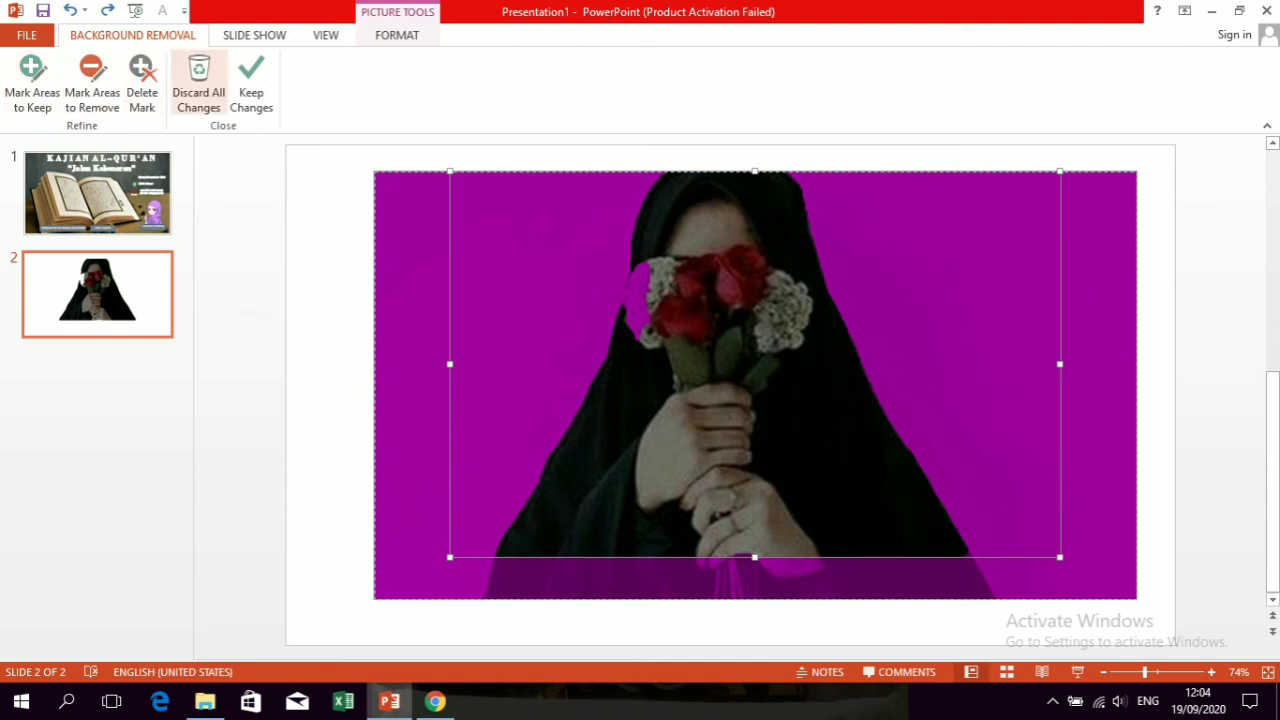
{"action": "left_click", "coordinate": [32, 85]}
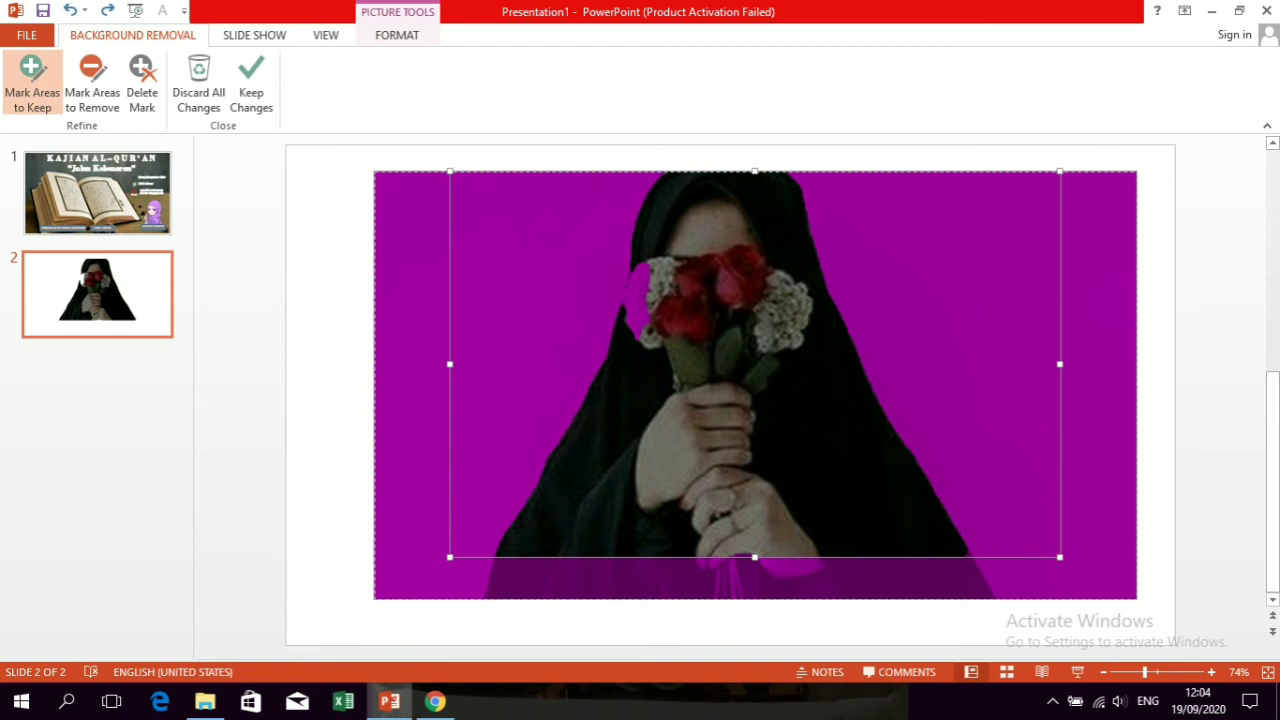
{"action": "left_click", "coordinate": [636, 301]}
{"action": "left_click", "coordinate": [627, 278]}
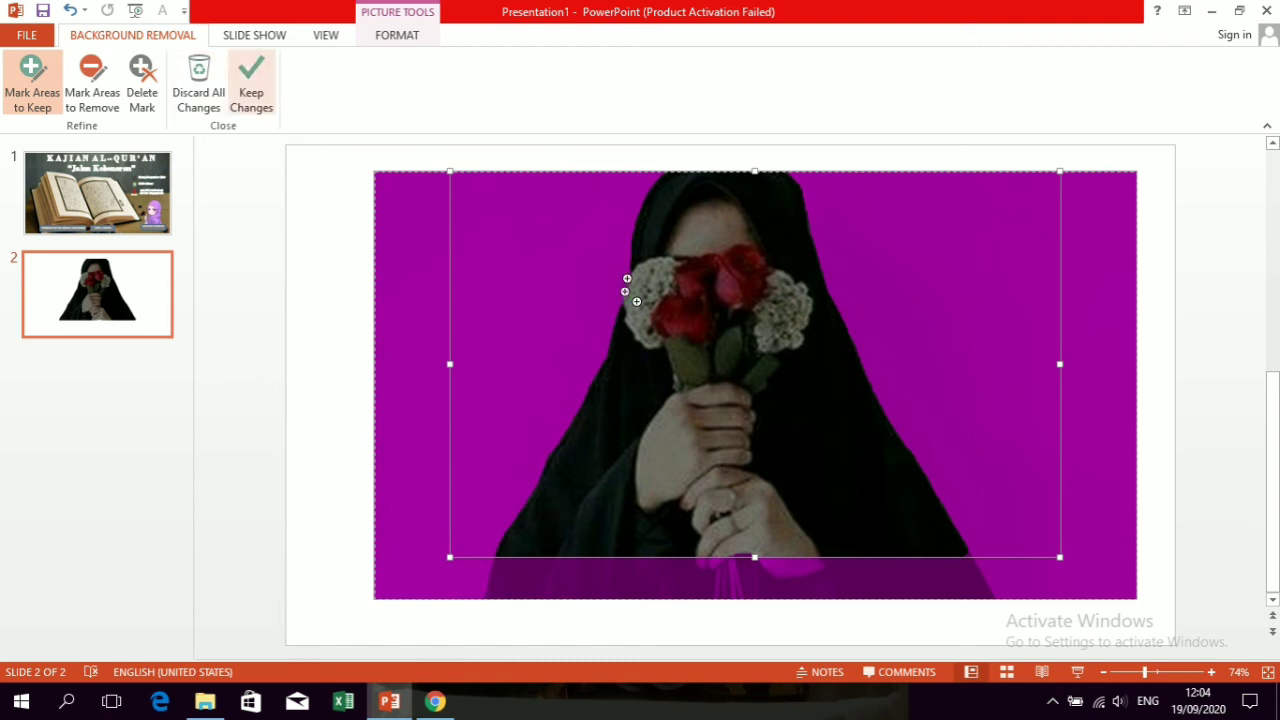
{"action": "left_click", "coordinate": [251, 85]}
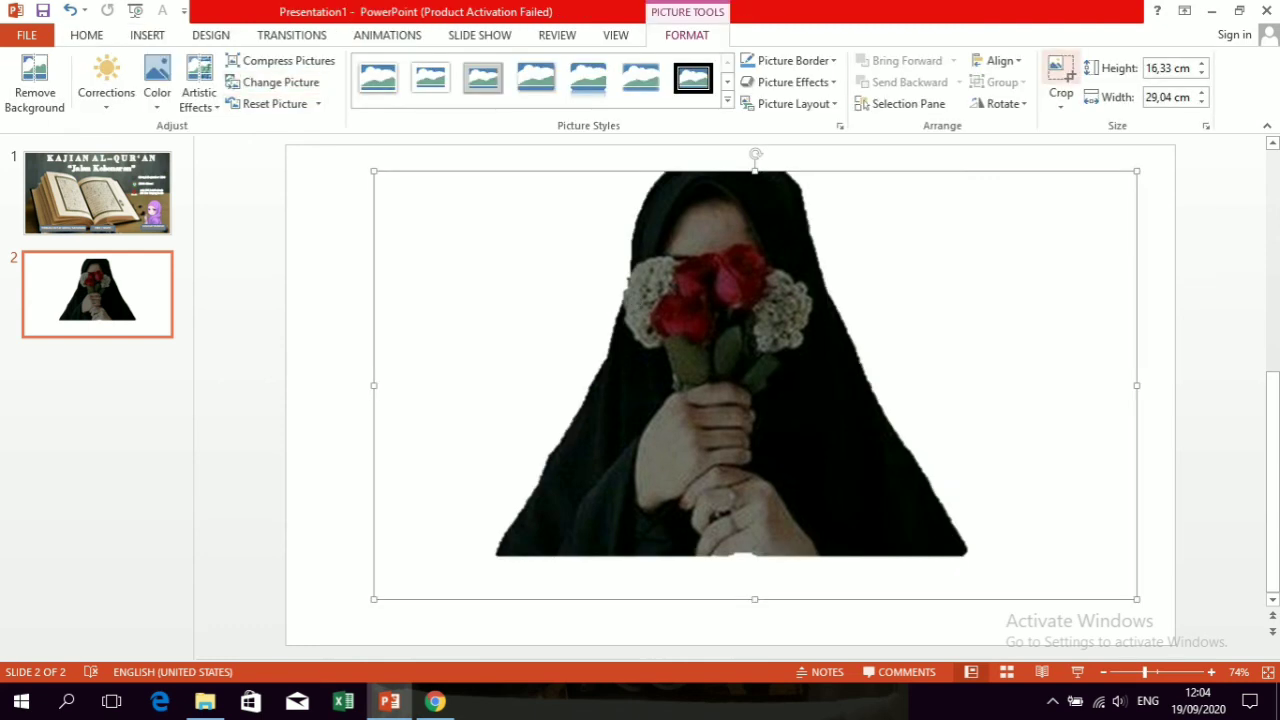
Crop the empty right, left and lower margins around the woman, to about 14.99 cm high and 18.42 cm wide
{"action": "left_click", "coordinate": [1061, 75]}
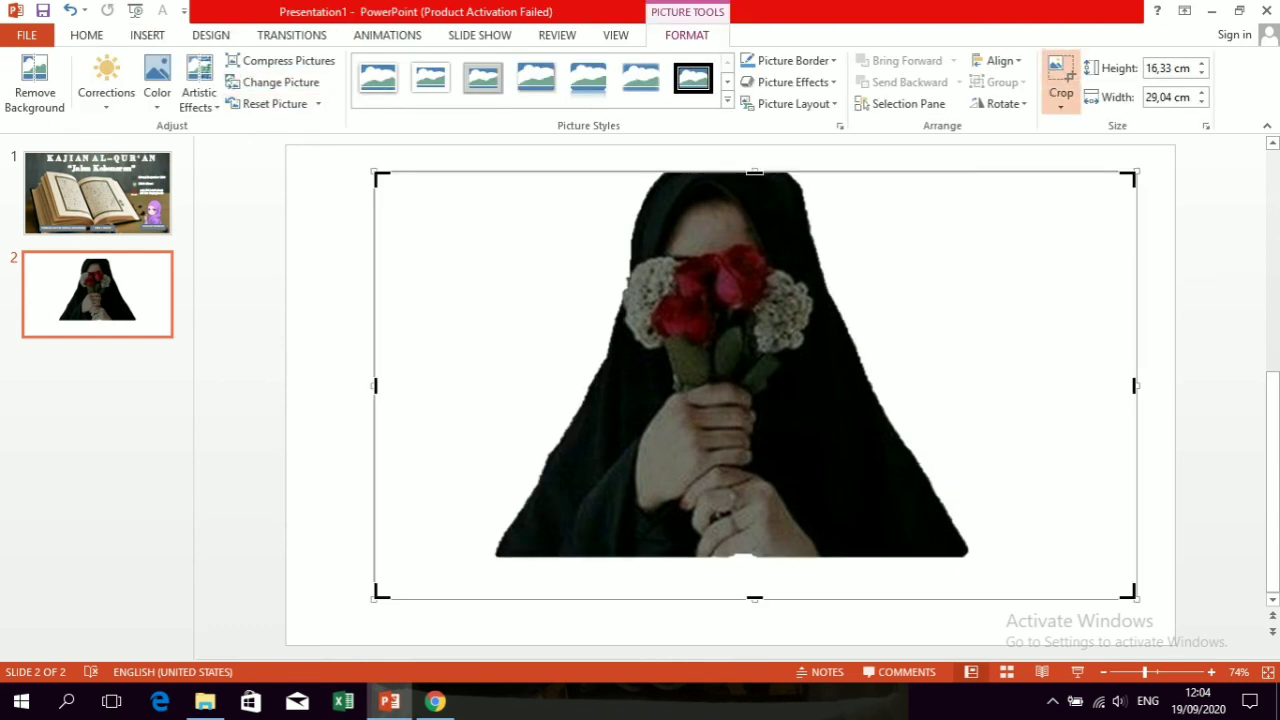
{"action": "left_click_drag", "start_coordinate": [1134, 385], "coordinate": [969, 385]}
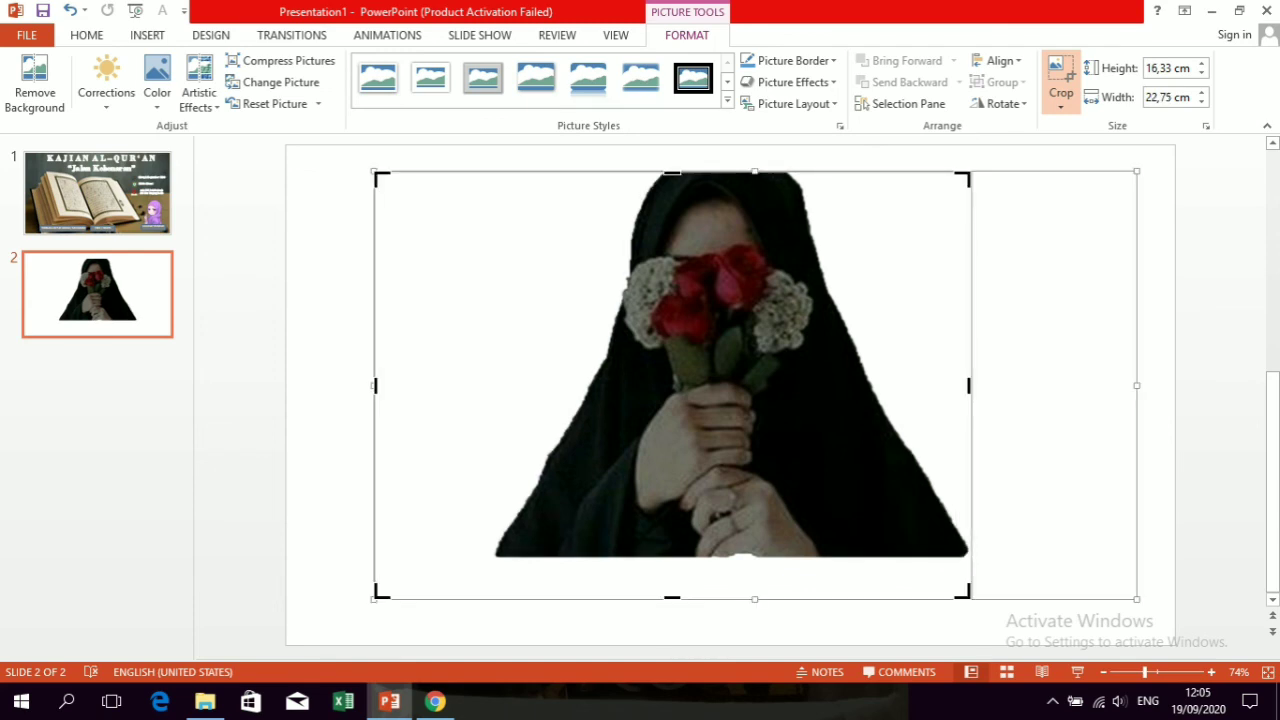
{"action": "left_click_drag", "start_coordinate": [376, 385], "coordinate": [489, 385]}
{"action": "left_click_drag", "start_coordinate": [729, 597], "coordinate": [729, 562]}
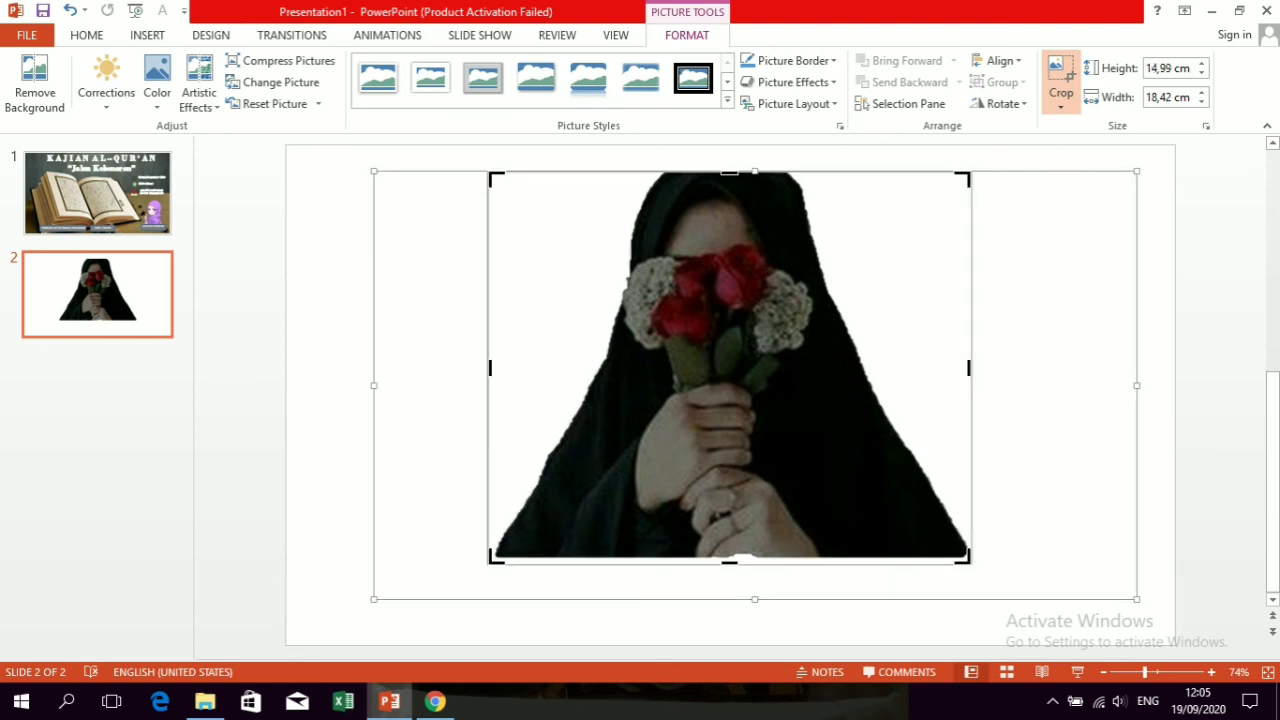
Apply the crop and move the photo of the veiled woman to the left side of slide 2
{"action": "left_click", "coordinate": [1061, 80]}
{"action": "left_click_drag", "start_coordinate": [729, 367], "coordinate": [535, 371]}
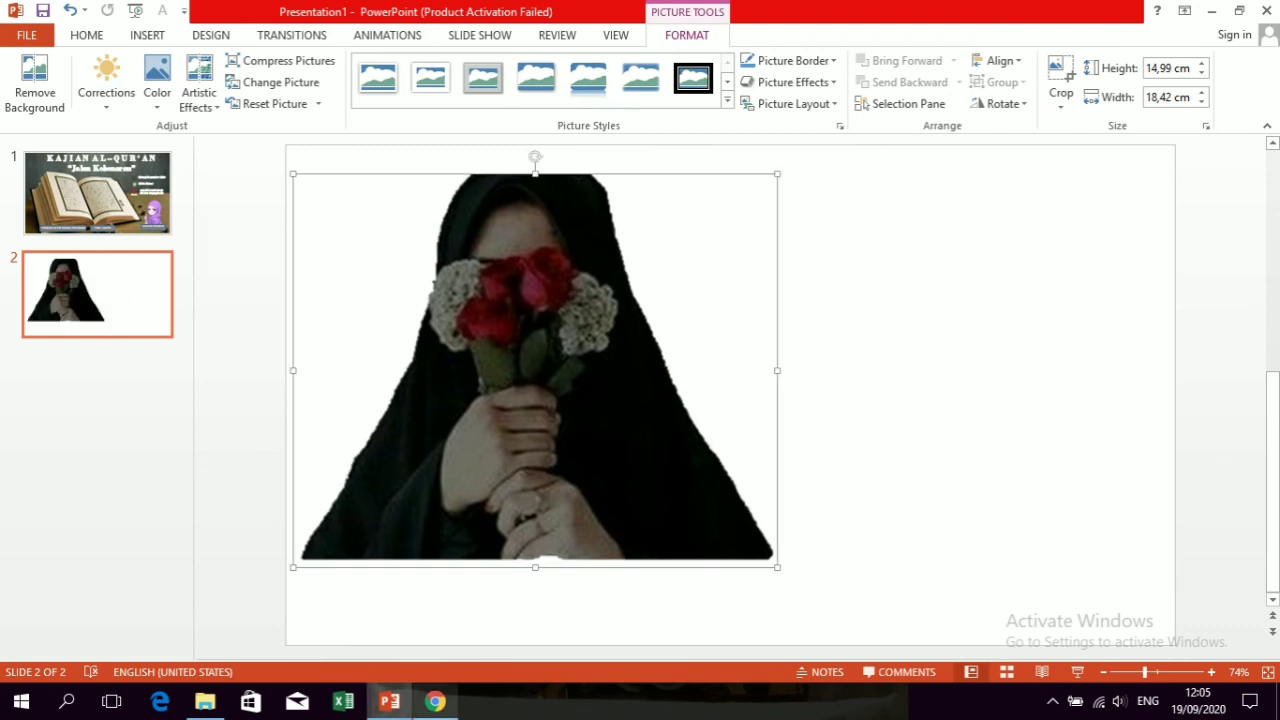
Switch to Chrome and search Google Images for "ikon kalender"
{"action": "key", "text": "alt+Tab"}
{"action": "scroll", "coordinate": [120, 330], "scroll_direction": "up", "scroll_amount": 3}
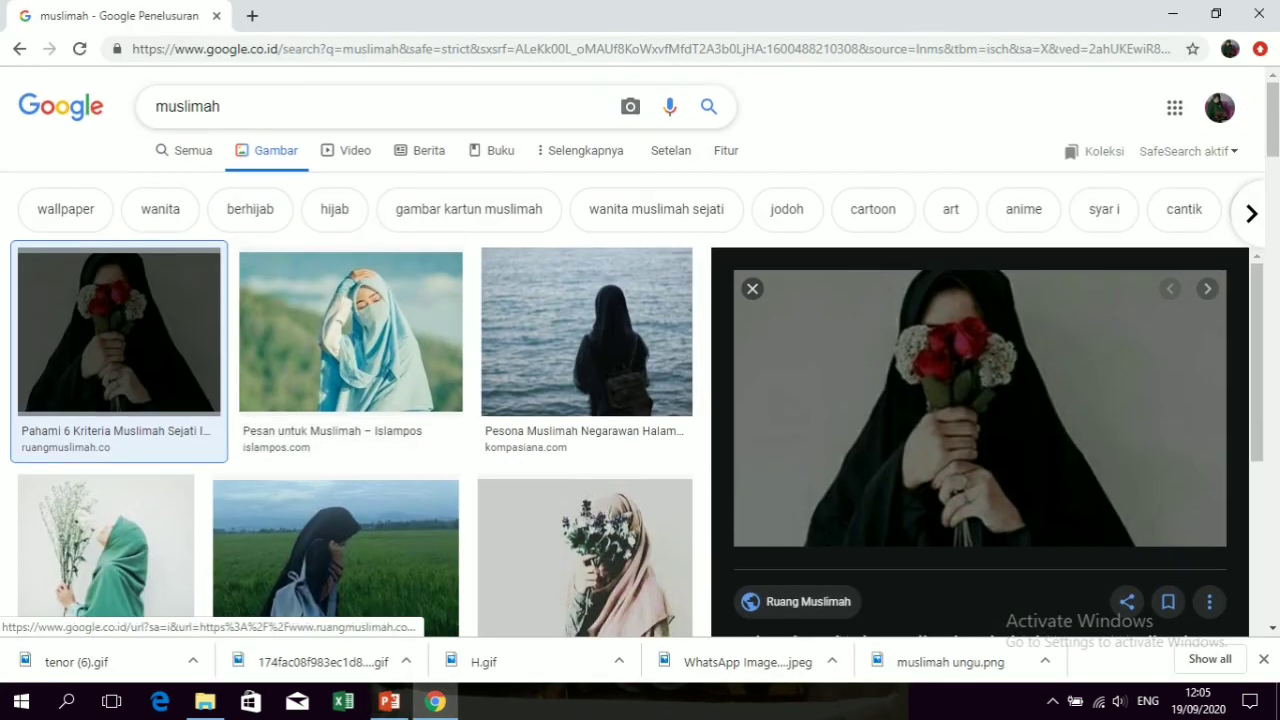
{"action": "left_click_drag", "start_coordinate": [222, 106], "coordinate": [150, 106]}
{"action": "type", "text": "ik"}
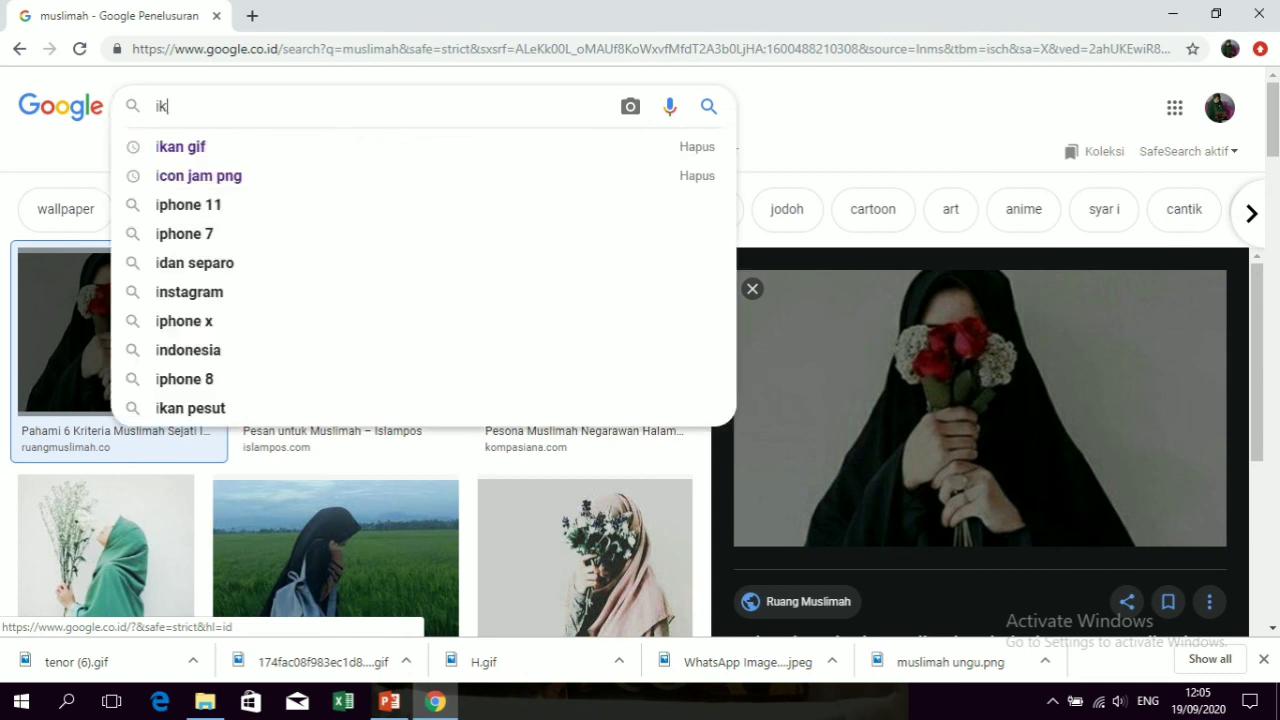
{"action": "type", "text": "on ka"}
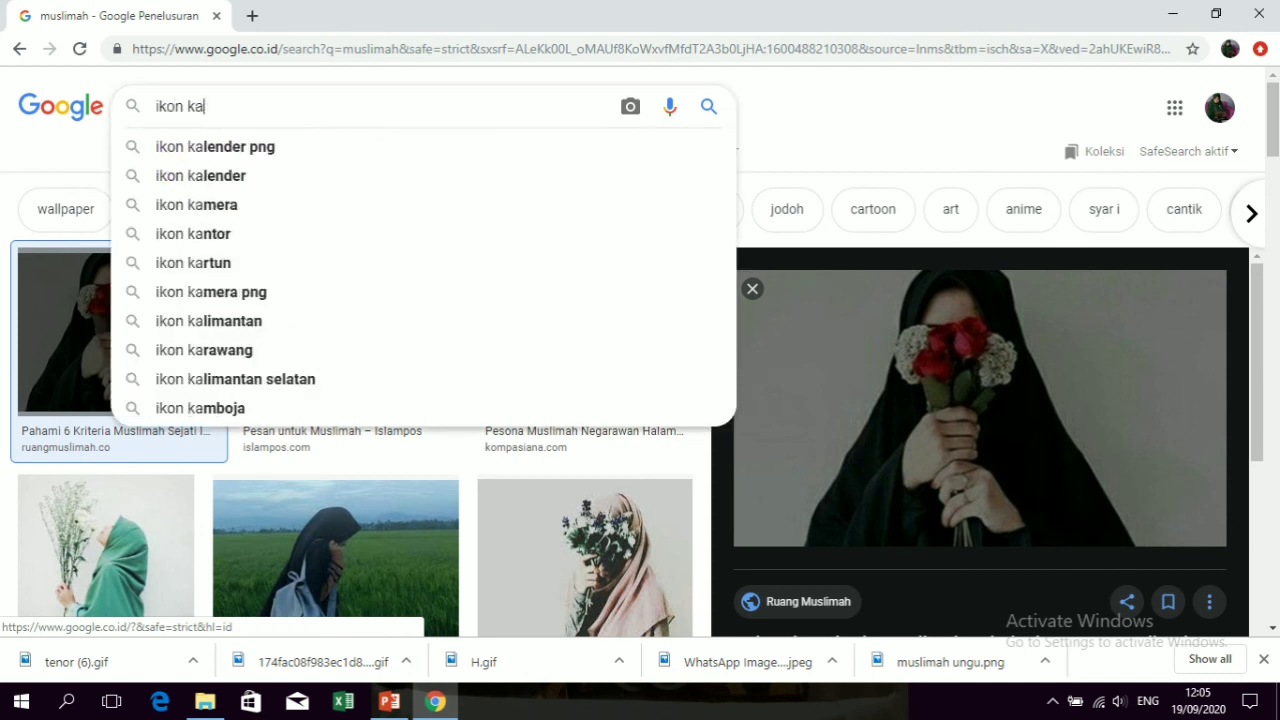
{"action": "type", "text": "lender"}
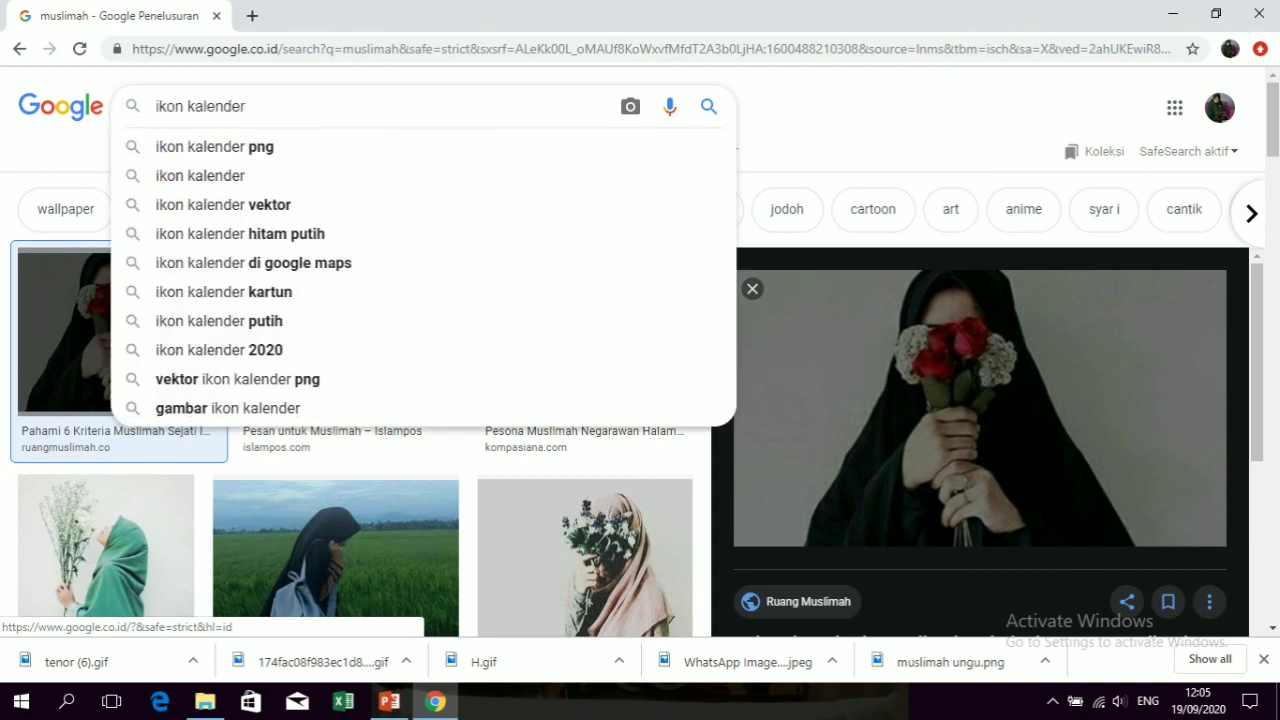
{"action": "key", "text": "Return"}
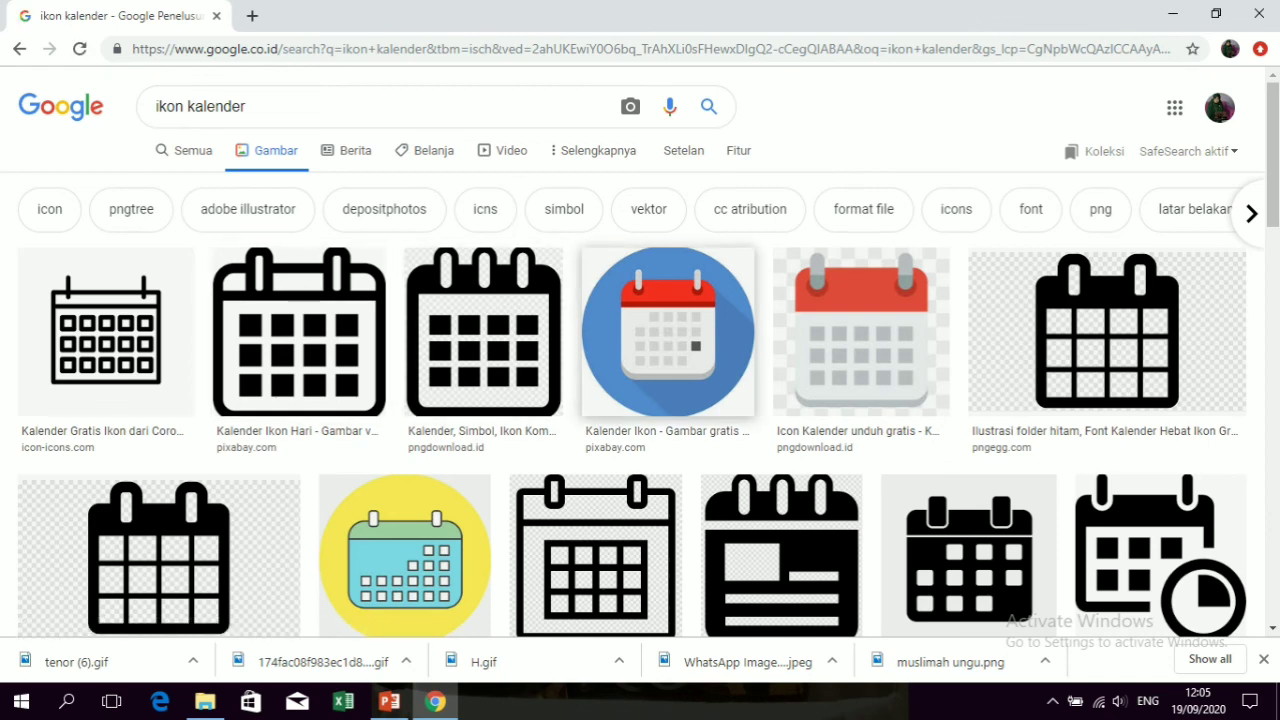
Open the Pixabay result of a red and white calendar on a blue circle and copy its image
{"action": "left_click", "coordinate": [667, 331]}
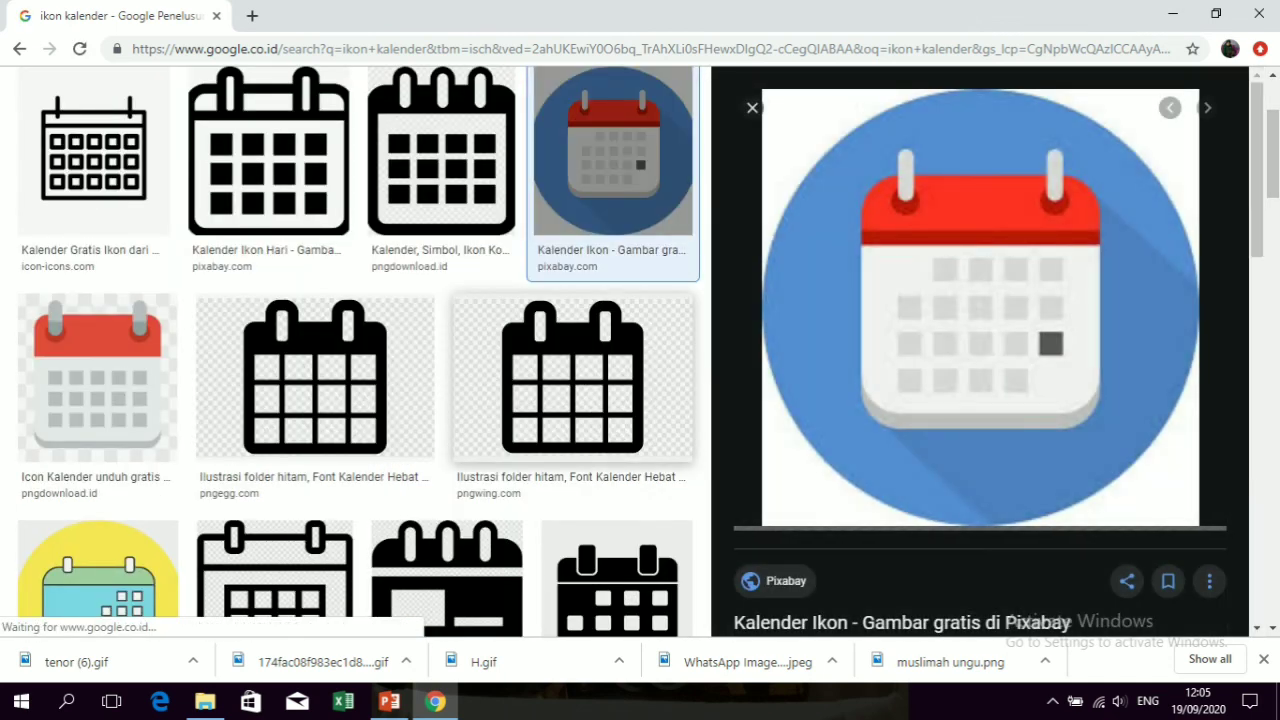
{"action": "right_click", "coordinate": [871, 284]}
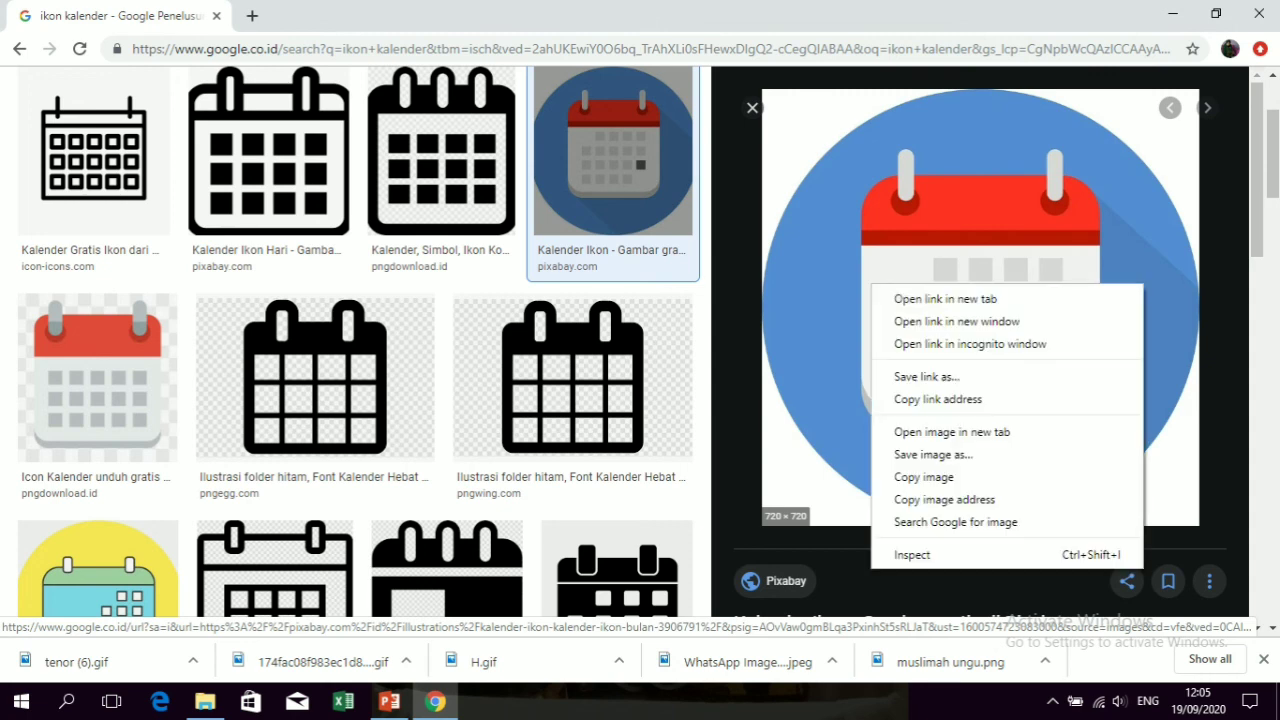
{"action": "left_click", "coordinate": [923, 477]}
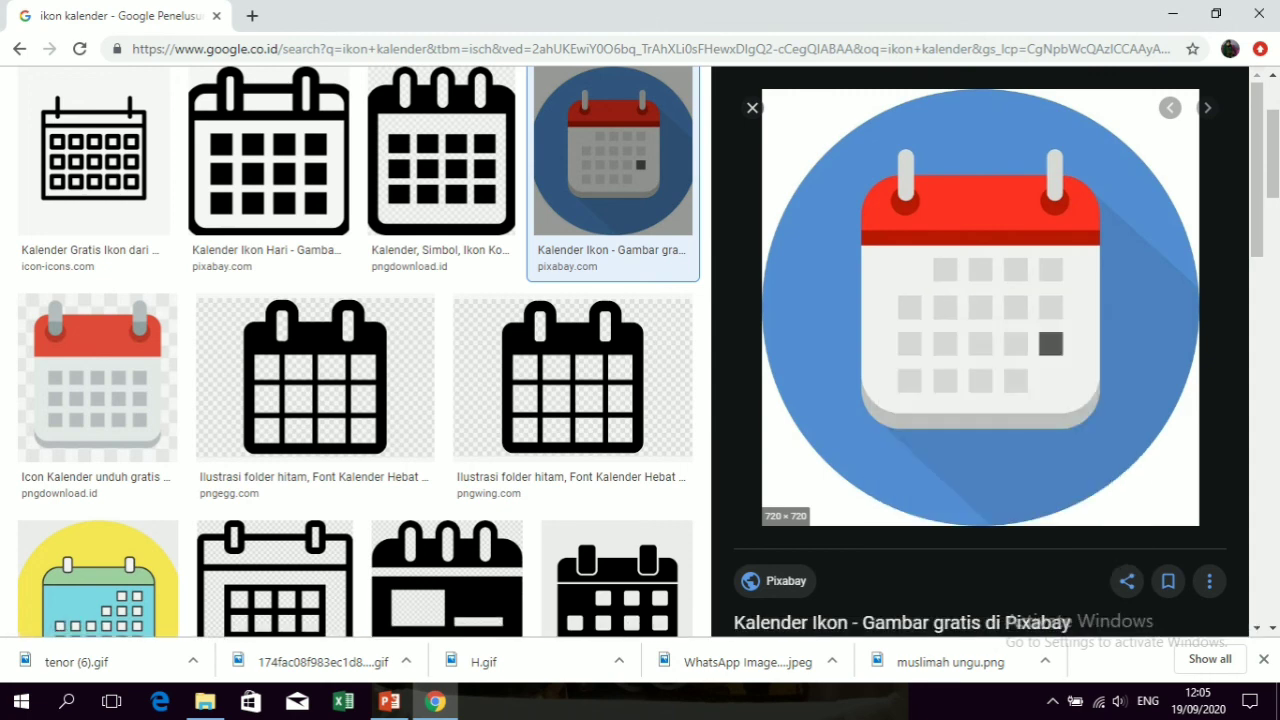
Return to PowerPoint, add a blank slide 3, and paste the calendar icon as a picture on the slide's left half
{"action": "left_click", "coordinate": [389, 701]}
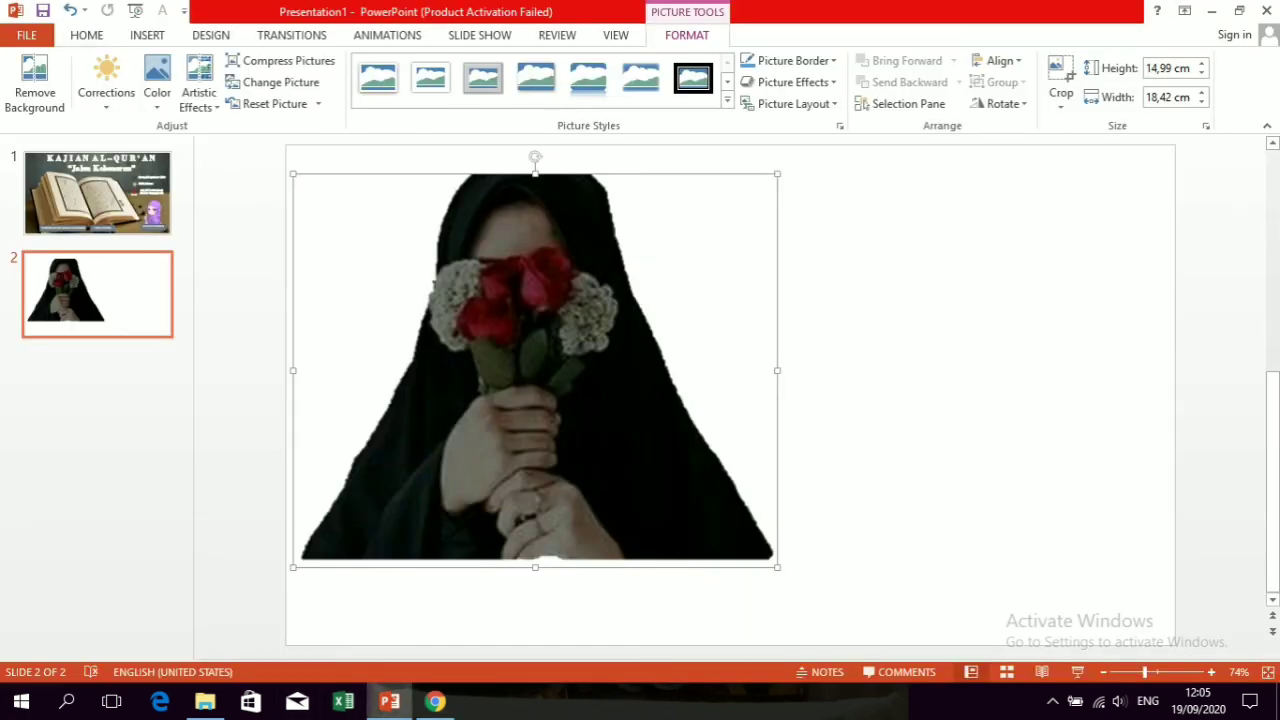
{"action": "key", "text": "Escape"}
{"action": "left_click", "coordinate": [170, 100]}
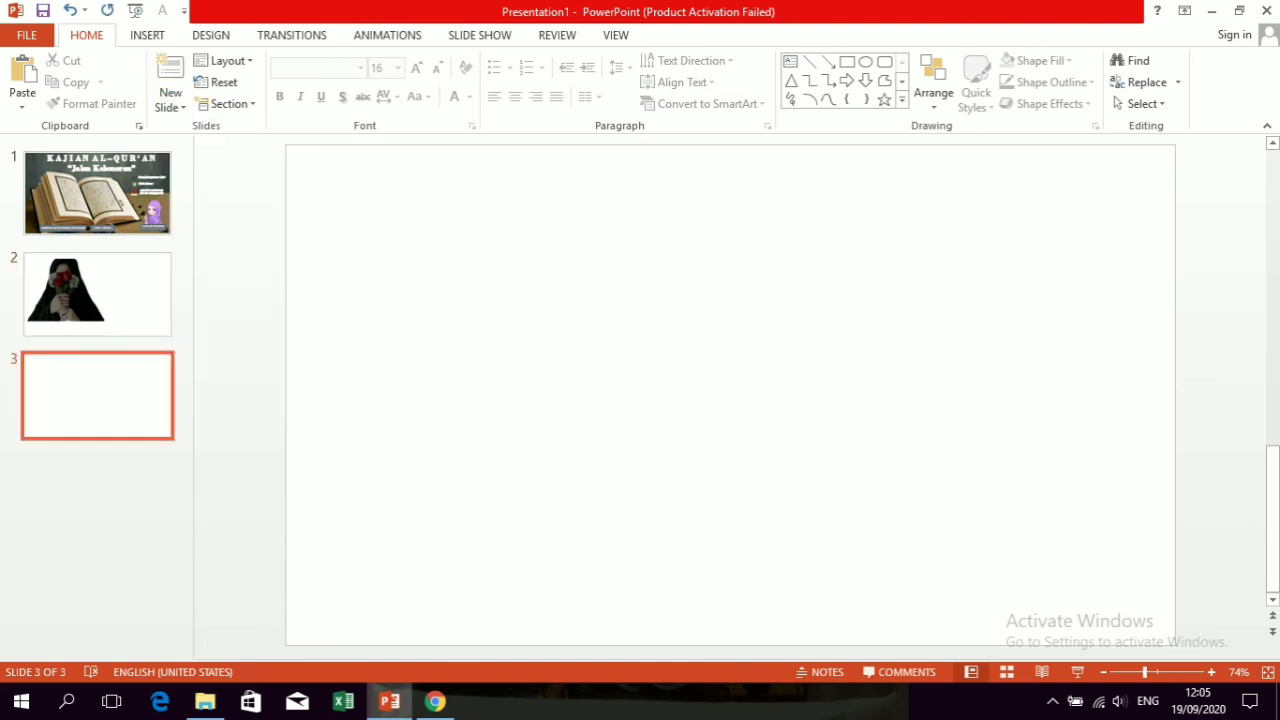
{"action": "right_click", "coordinate": [462, 323]}
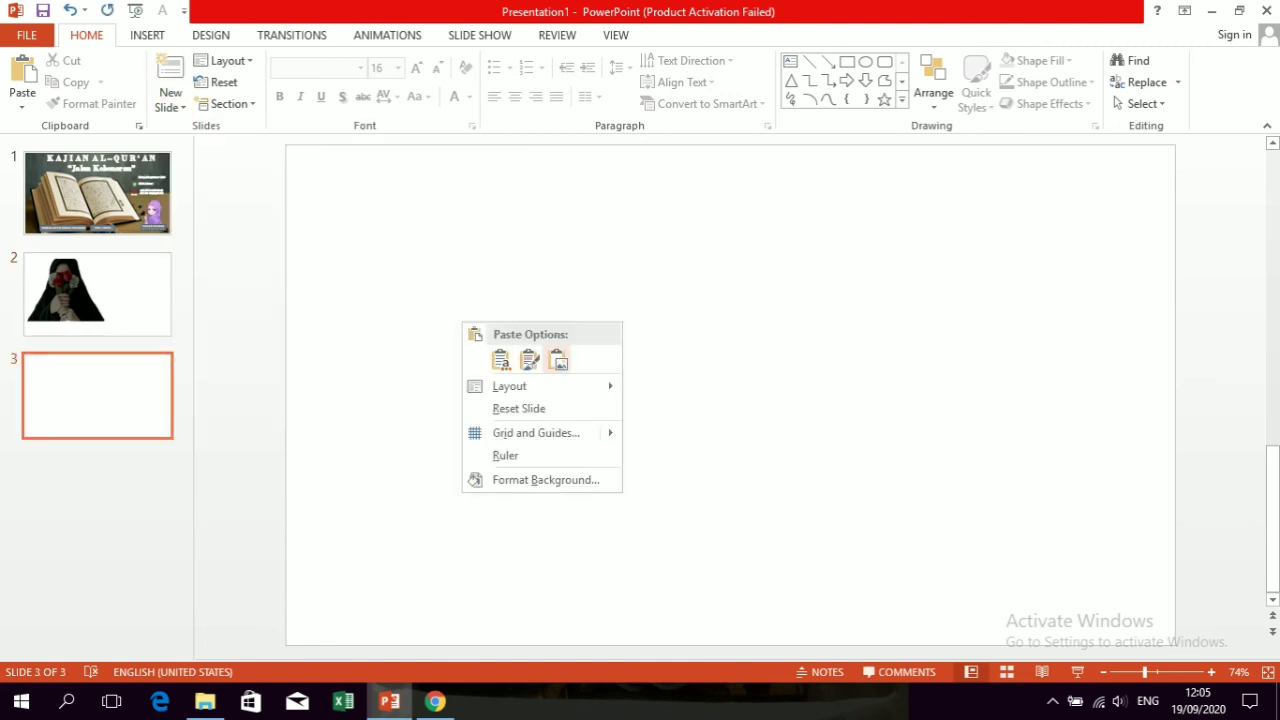
{"action": "left_click", "coordinate": [558, 360]}
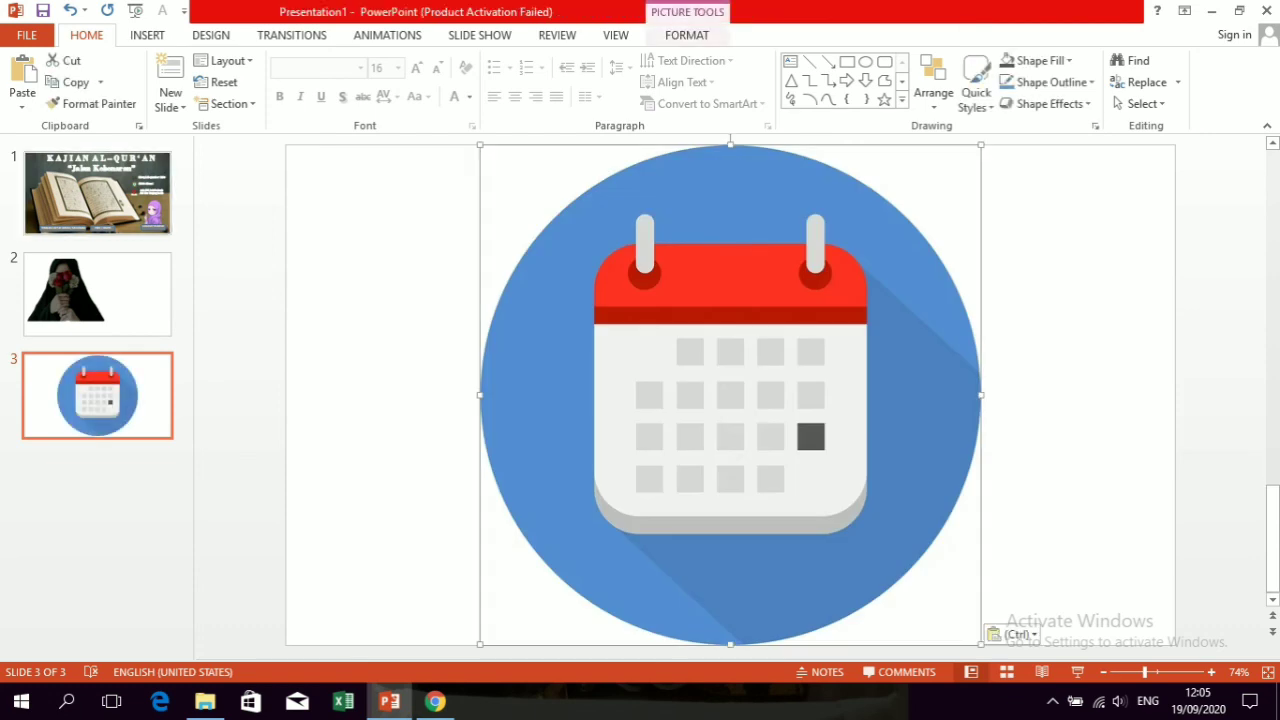
{"action": "left_click_drag", "start_coordinate": [730, 395], "coordinate": [570, 395]}
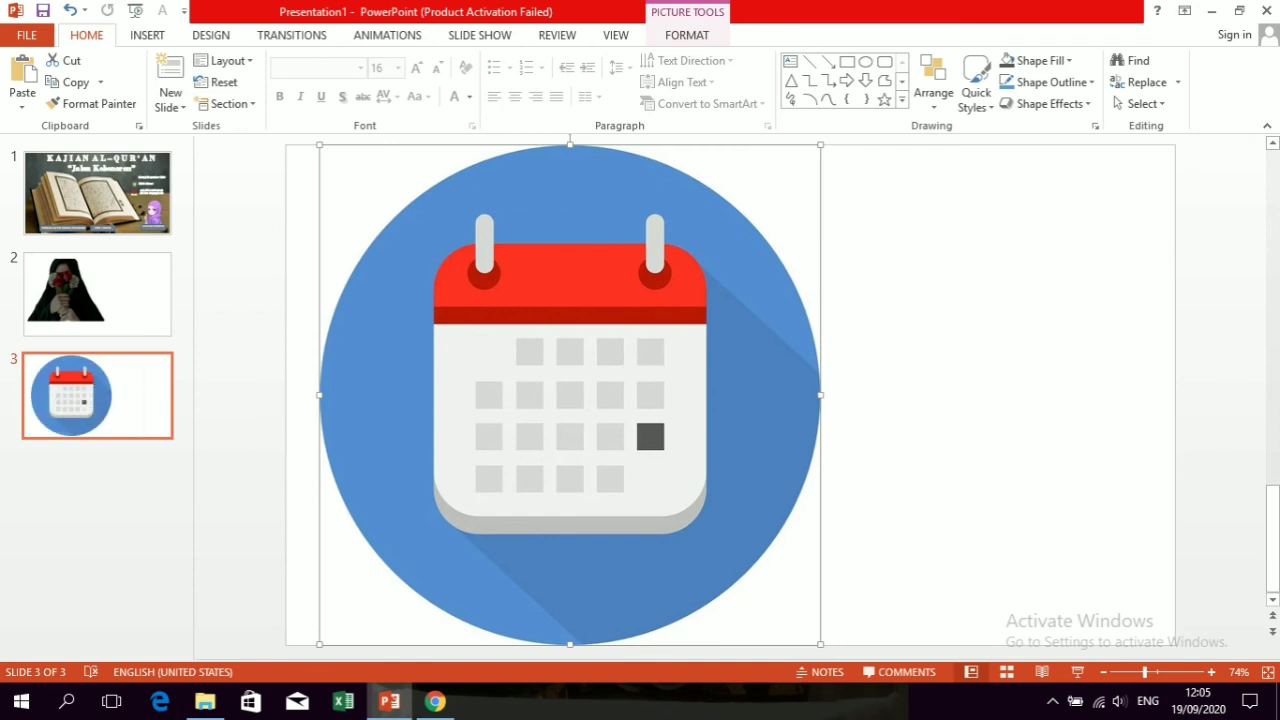
Remove the blue circle background from the calendar icon on slide 3 and keep the changes
{"action": "double_click", "coordinate": [570, 395]}
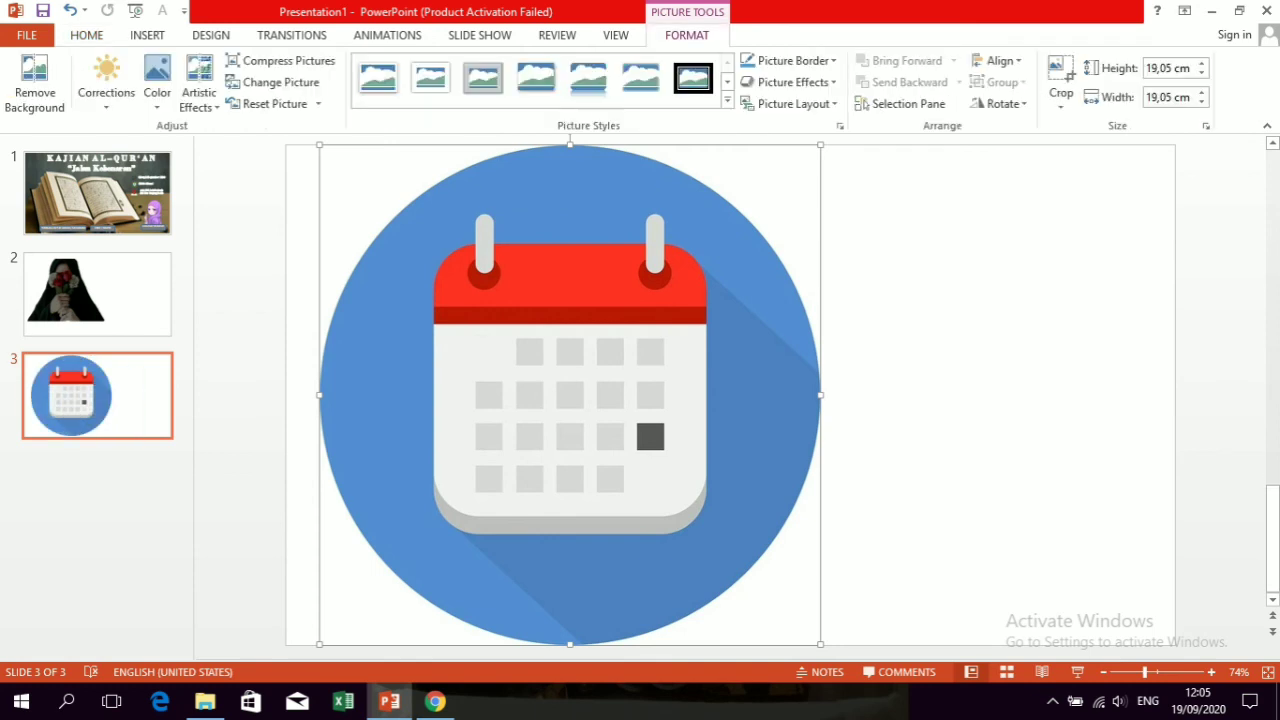
{"action": "left_click", "coordinate": [34, 85]}
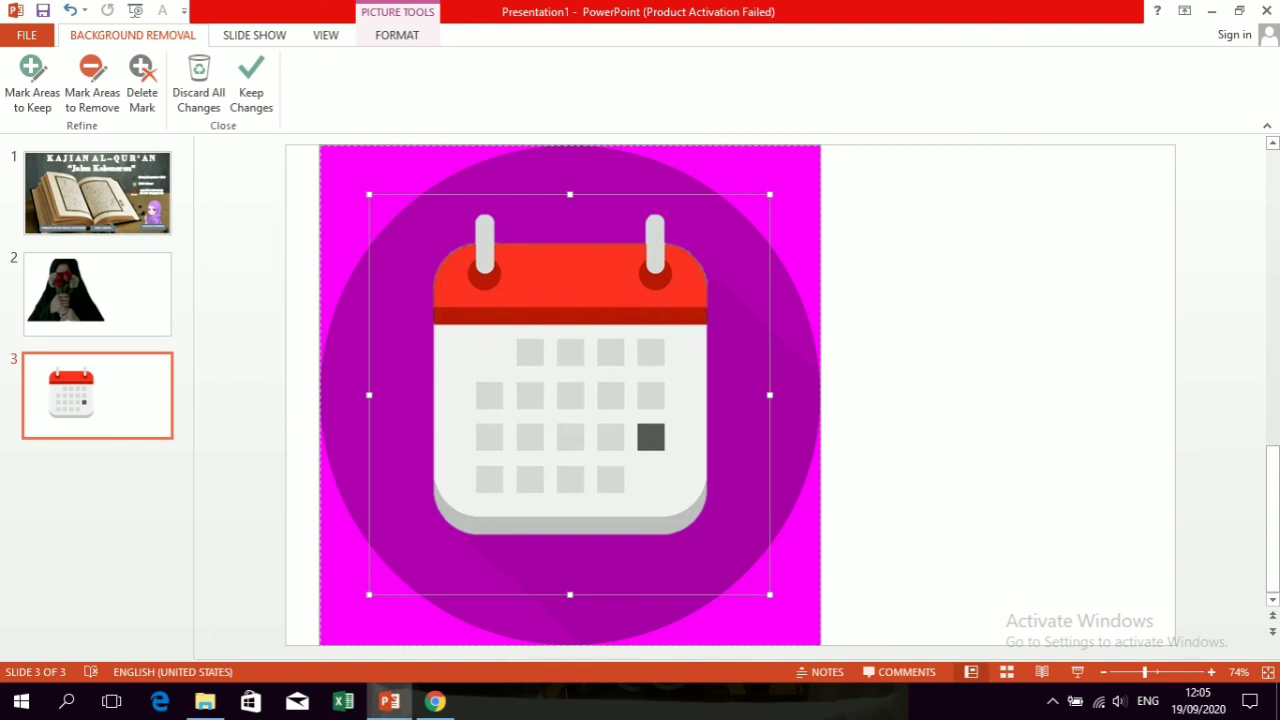
{"action": "left_click", "coordinate": [251, 85]}
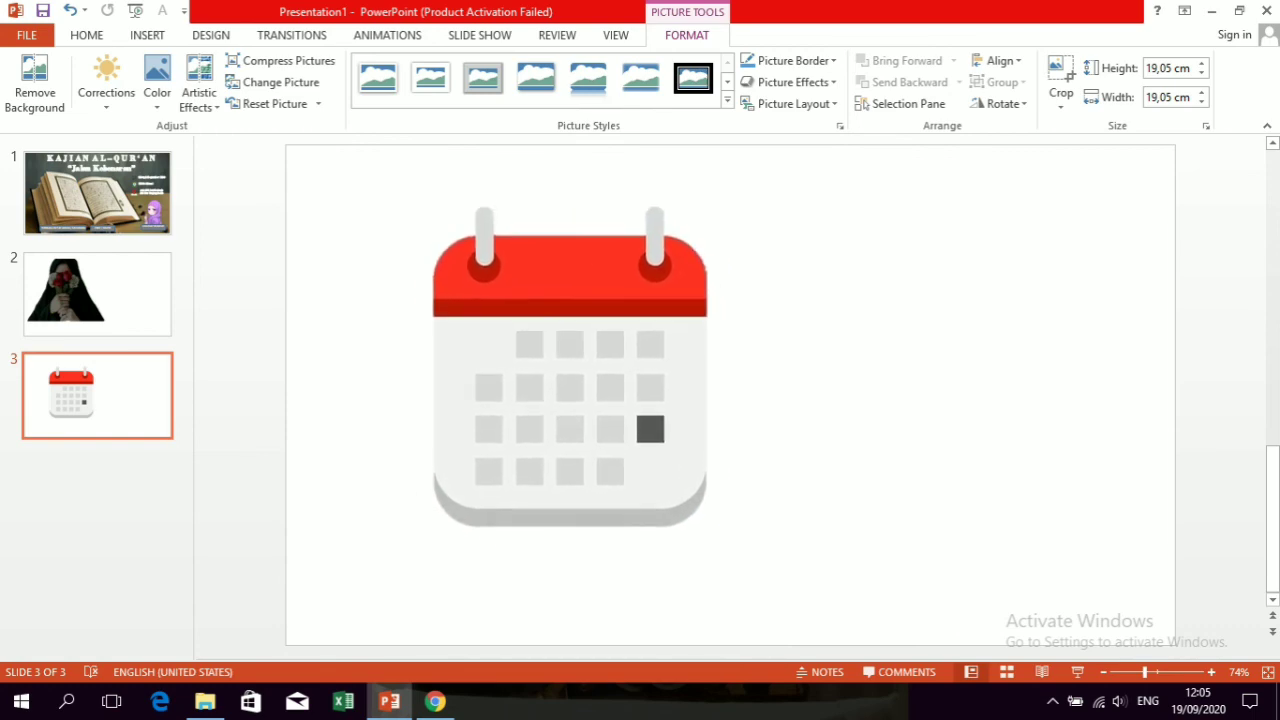
Switch back to the calendar icon image results in Chrome
{"action": "key", "text": "alt+Tab"}
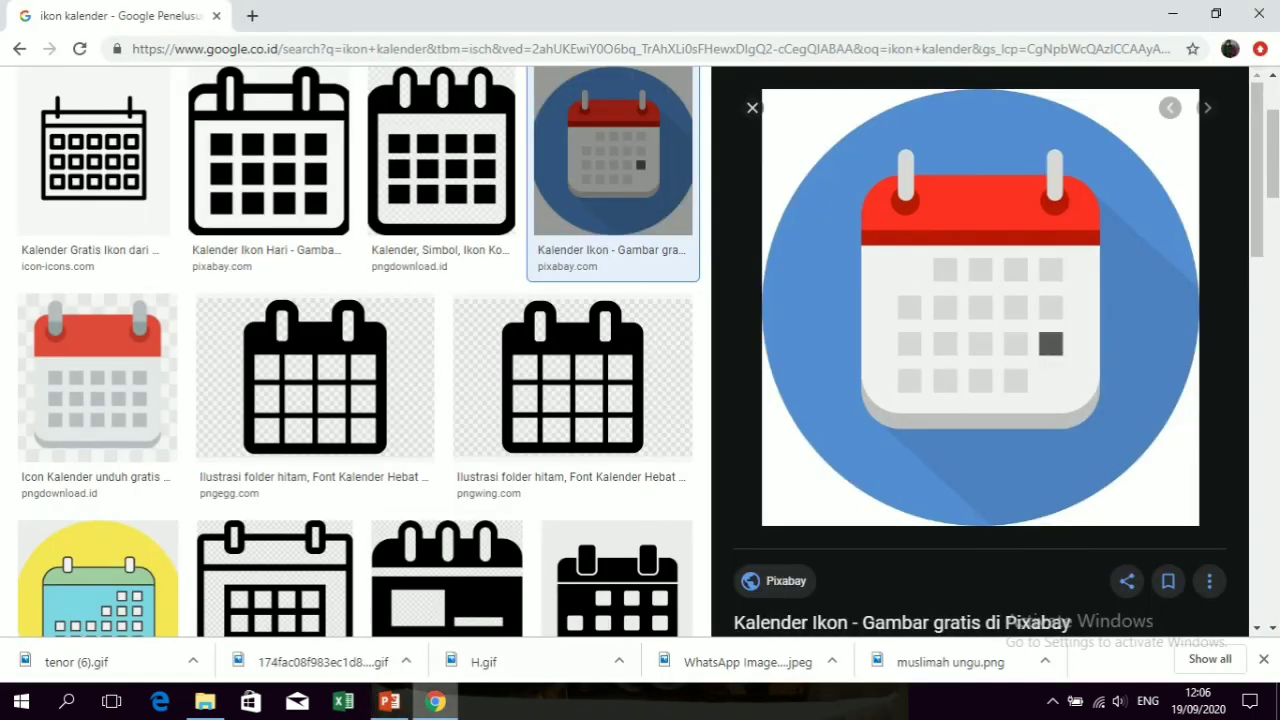